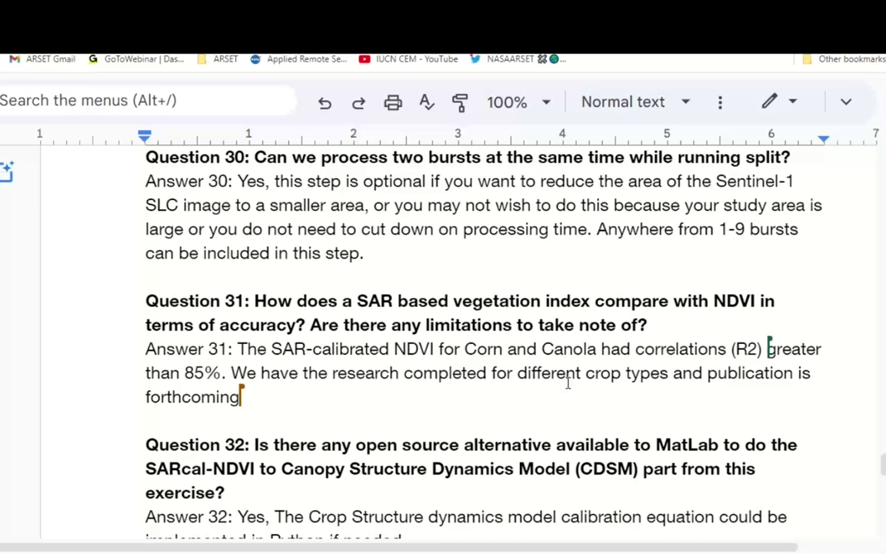
Fill in Answer 36 with "CCAP products are downloadable. See this url:"
scroll(569, 383, down, 4)
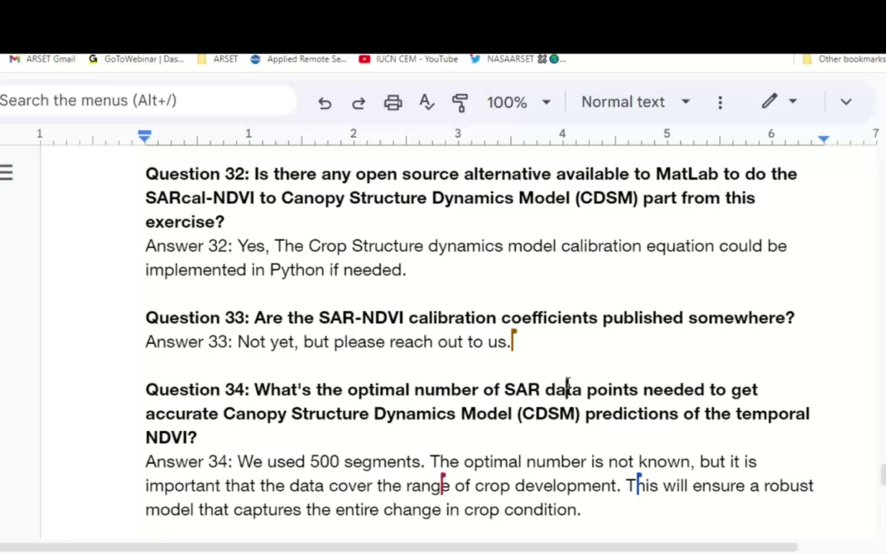
scroll(570, 386, down, 1)
scroll(570, 386, down, 5)
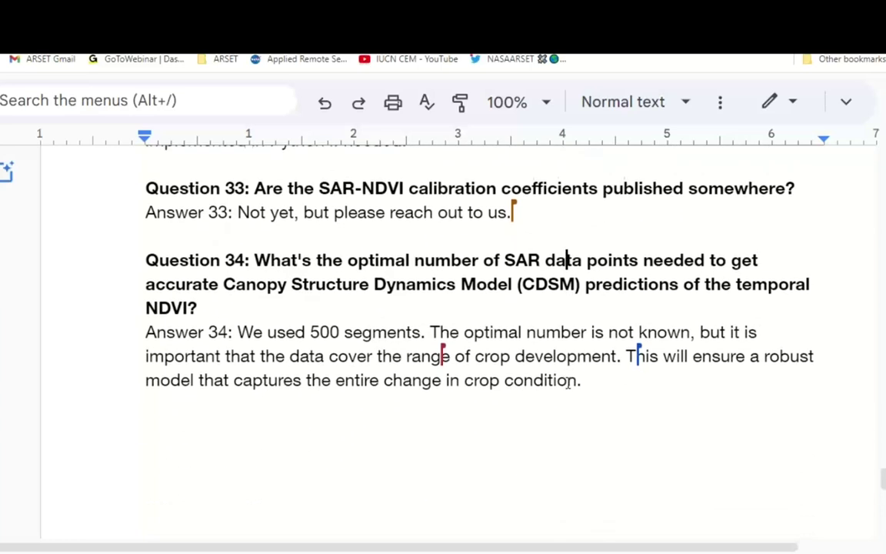
scroll(568, 383, down, 1)
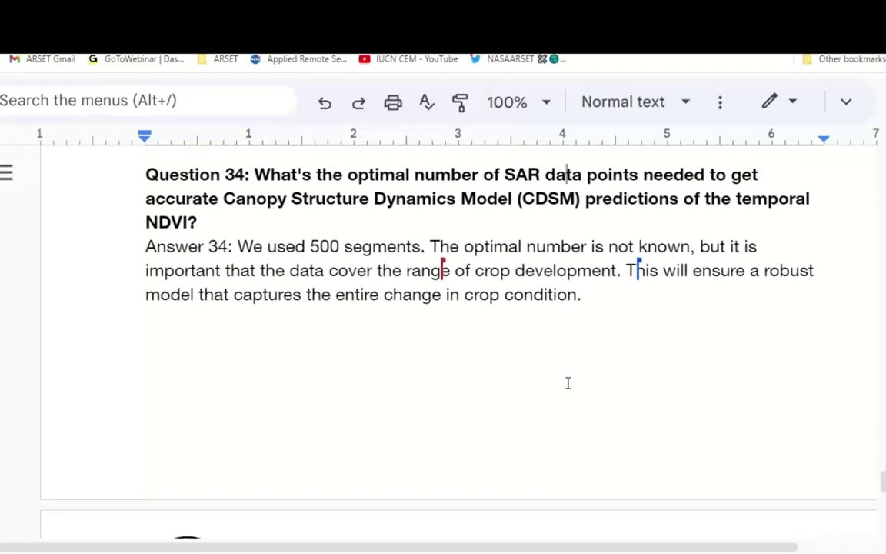
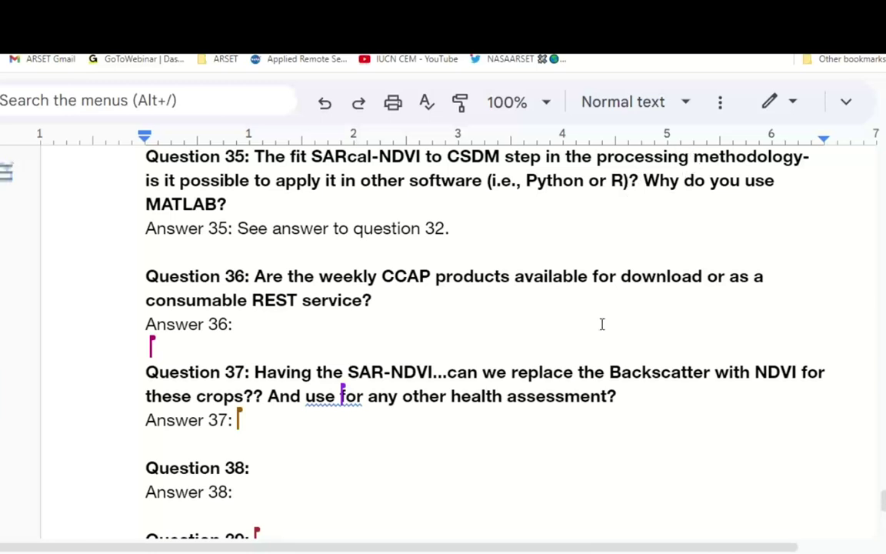
double_click(330, 327)
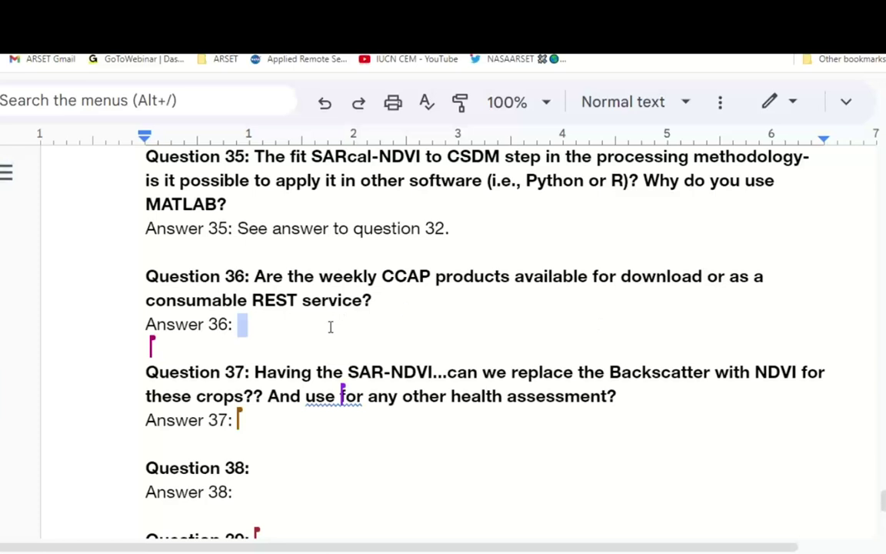
key(BackSpace)
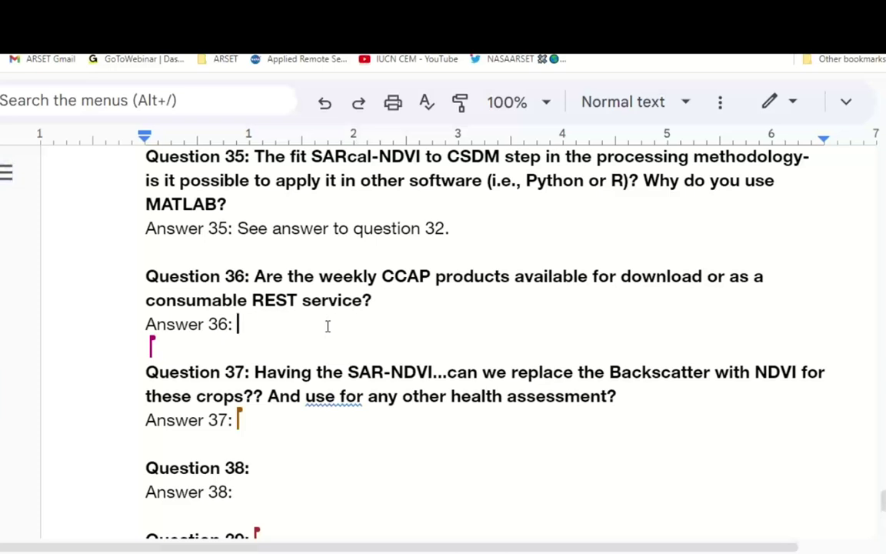
text(CCAP prof)
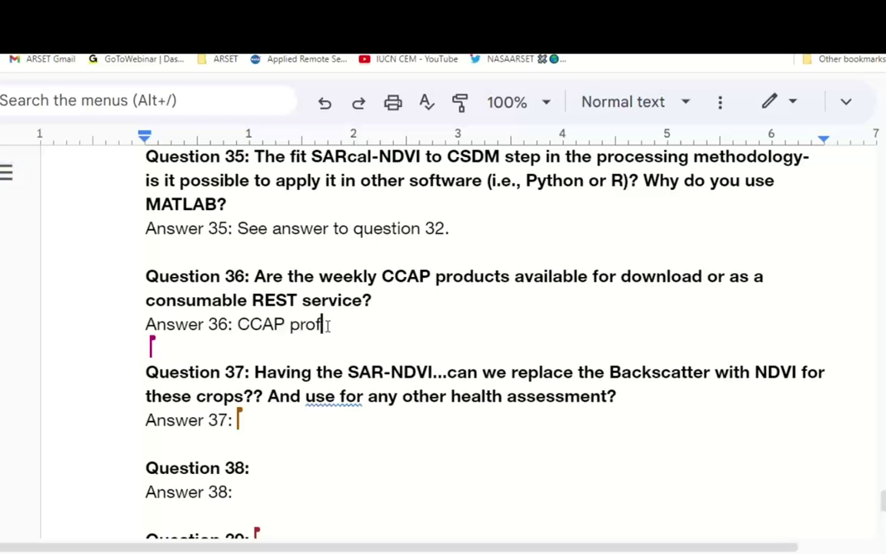
key(BackSpace)
text(ducts ar)
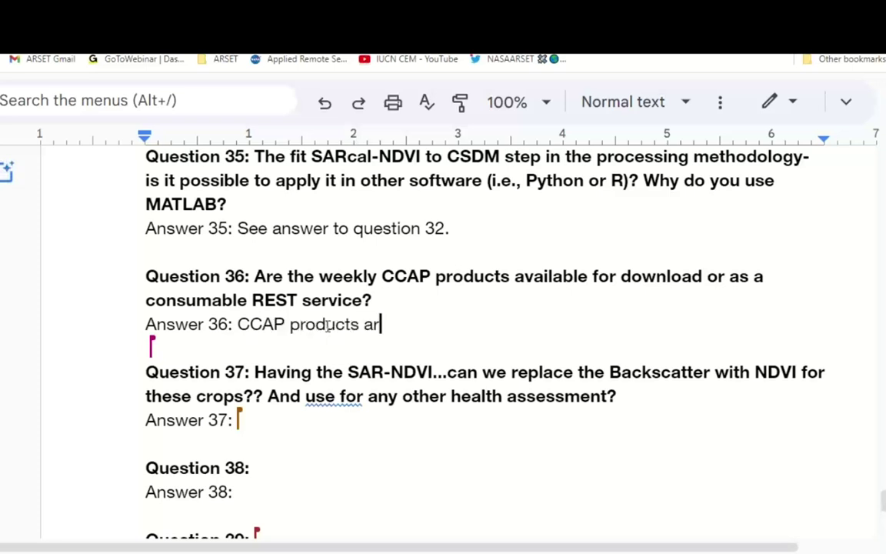
text(e downloada)
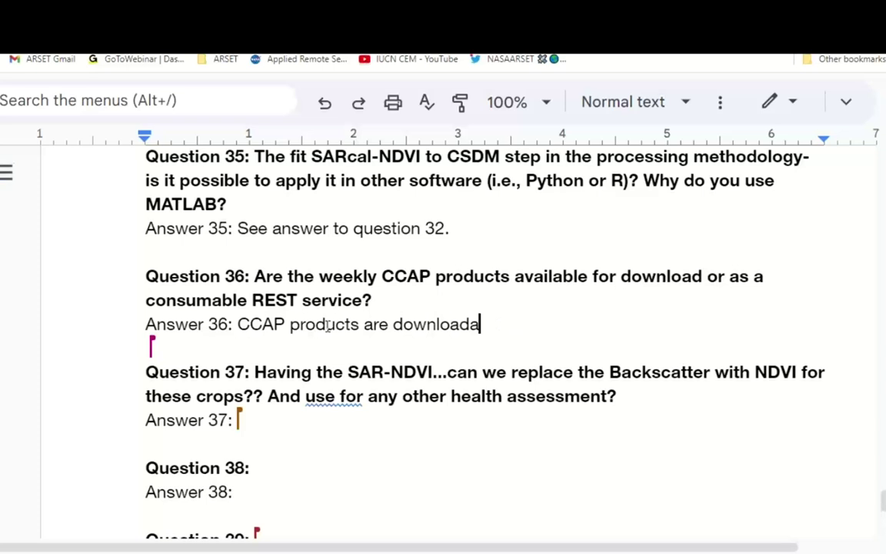
text(ble. See)
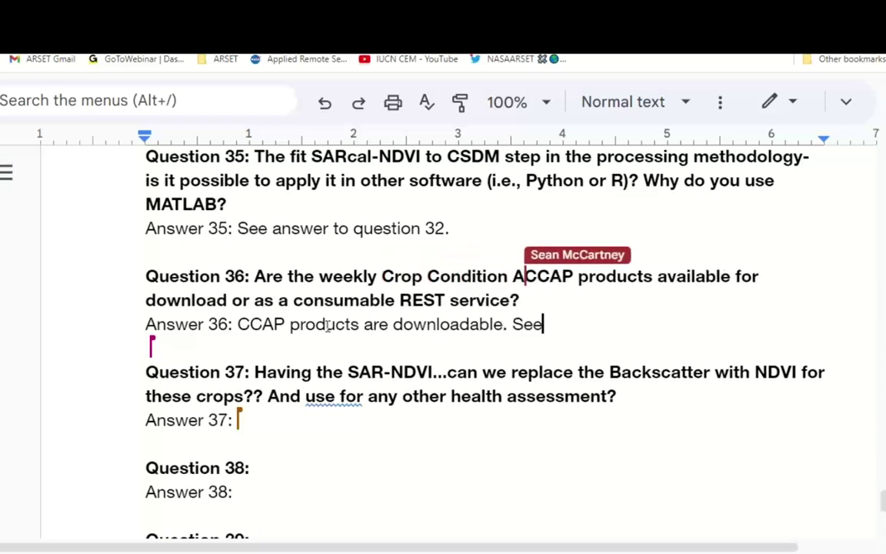
text( this u)
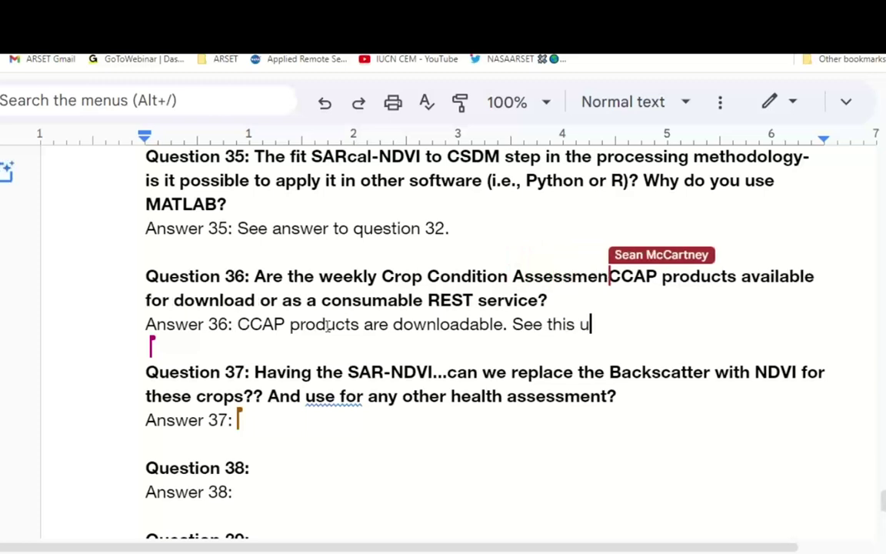
text(rl:)
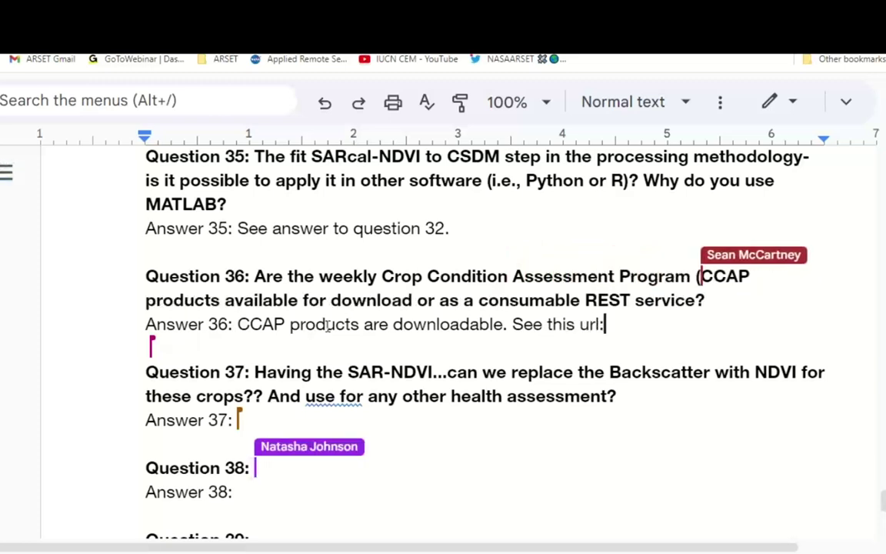
Leave a blank line below the first line of Answer 36 and write "To see these open products,"
key(Return)
key(Return)
text(tp)
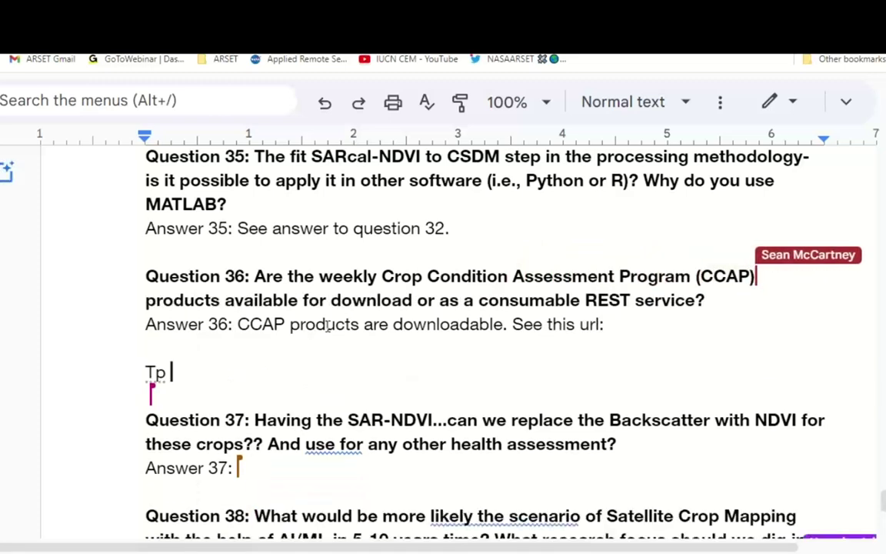
key(BackSpace)
key(BackSpace)
text(To see t)
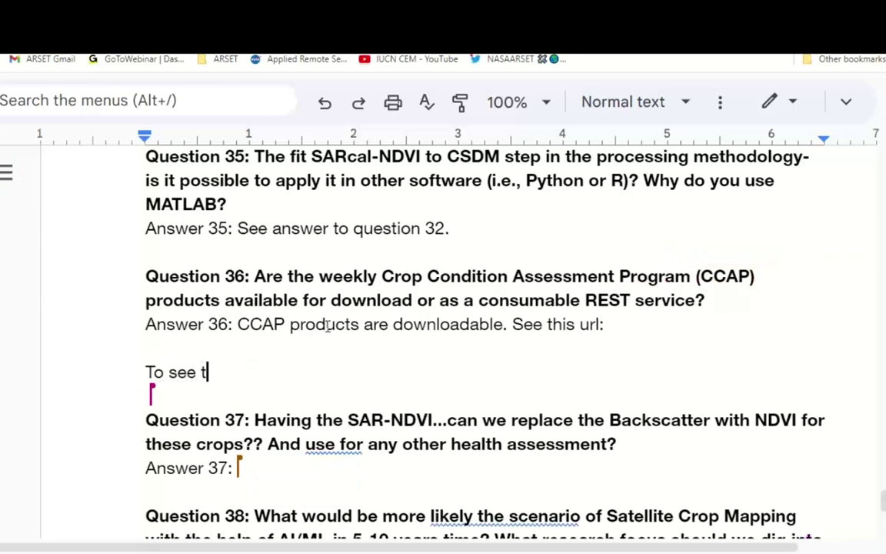
text(hese open )
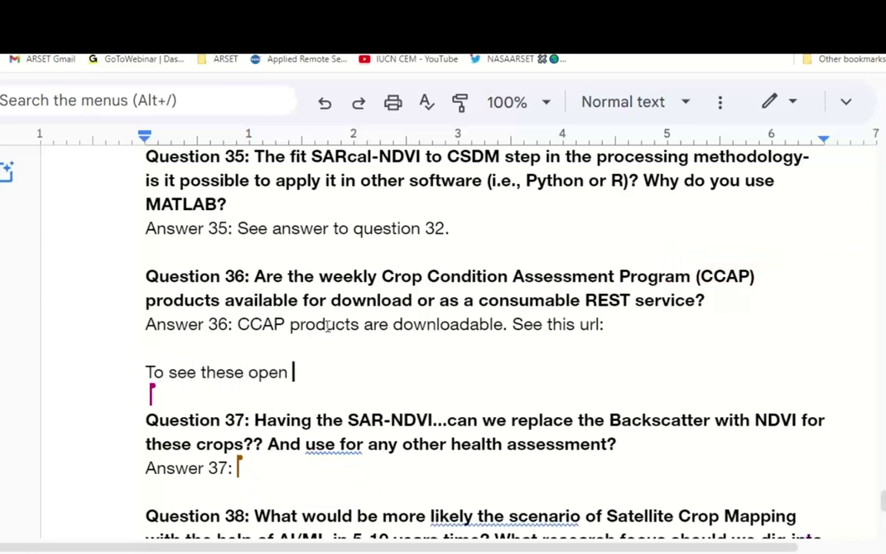
text(produ)
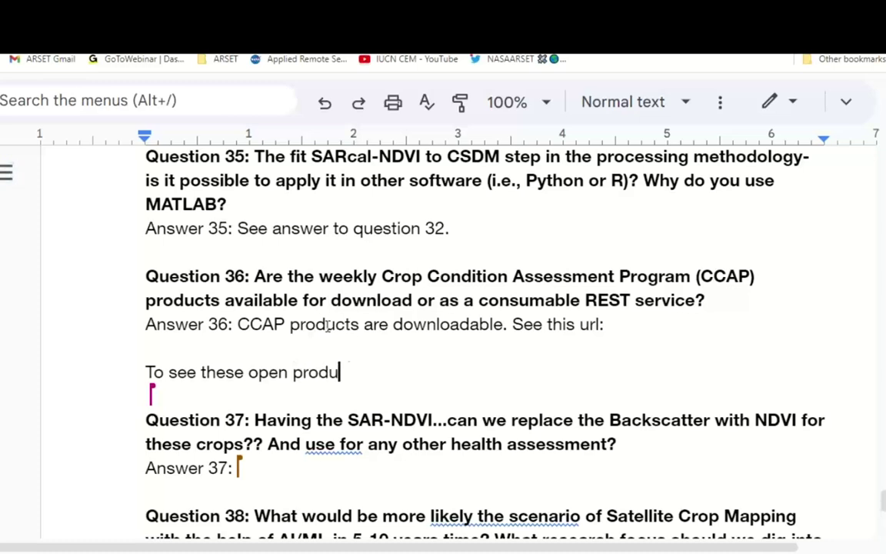
text(cts,)
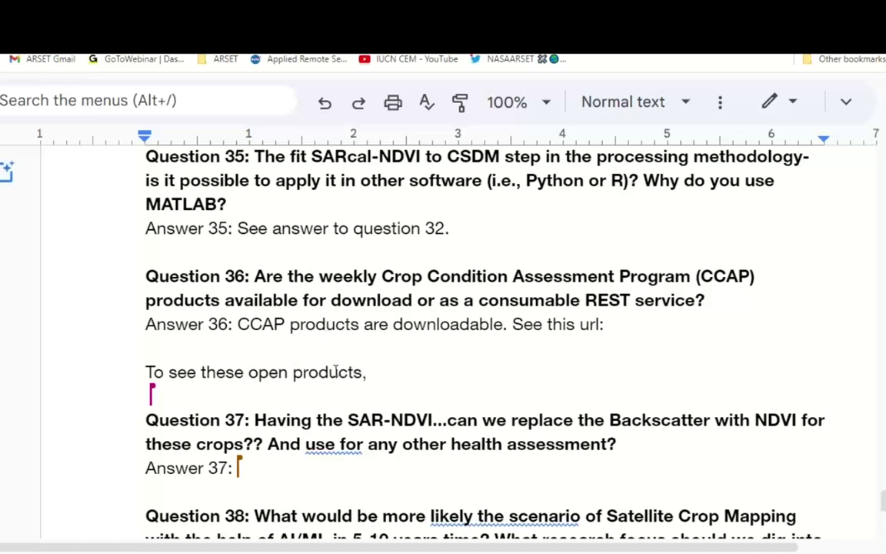
Fill in Answer 37 with "Backscatter is sensitive to incidence and calibration."
scroll(321, 404, down, 3)
scroll(320, 408, down, 2)
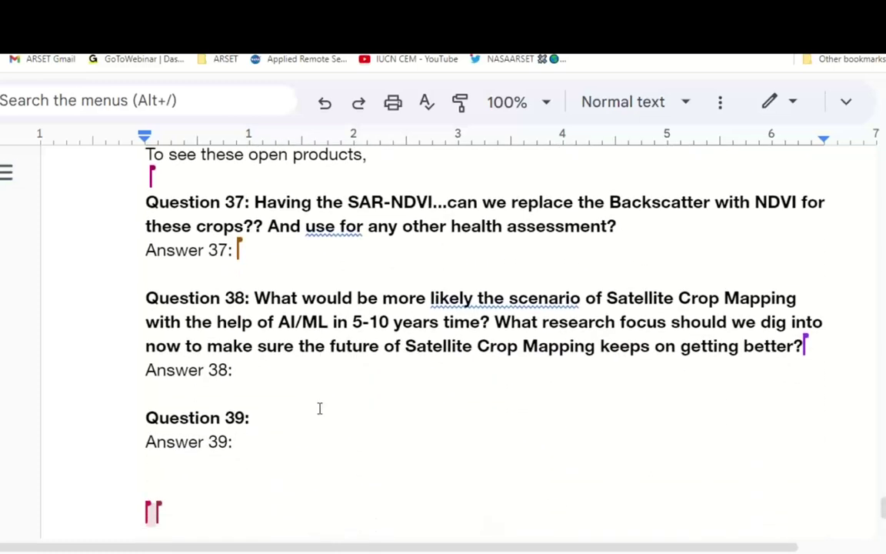
mouse_move(236, 250)
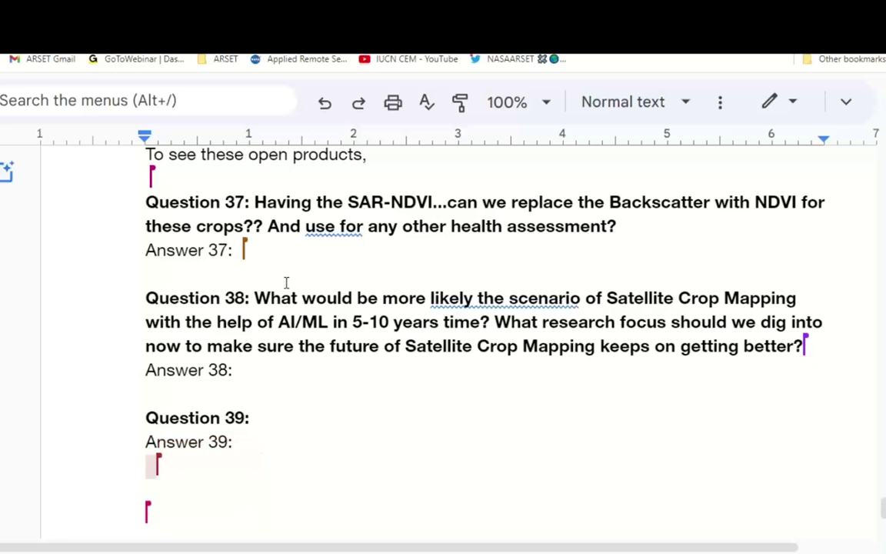
text(Back)
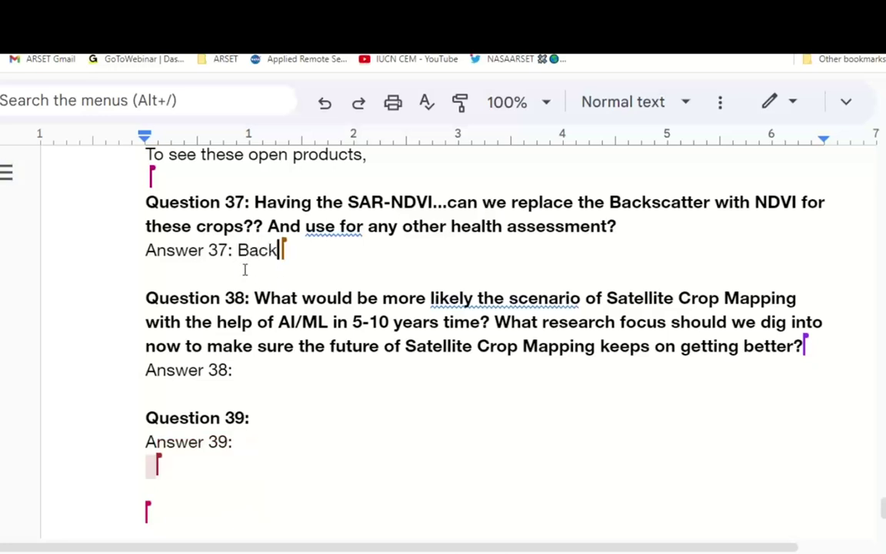
text(scatter is sen)
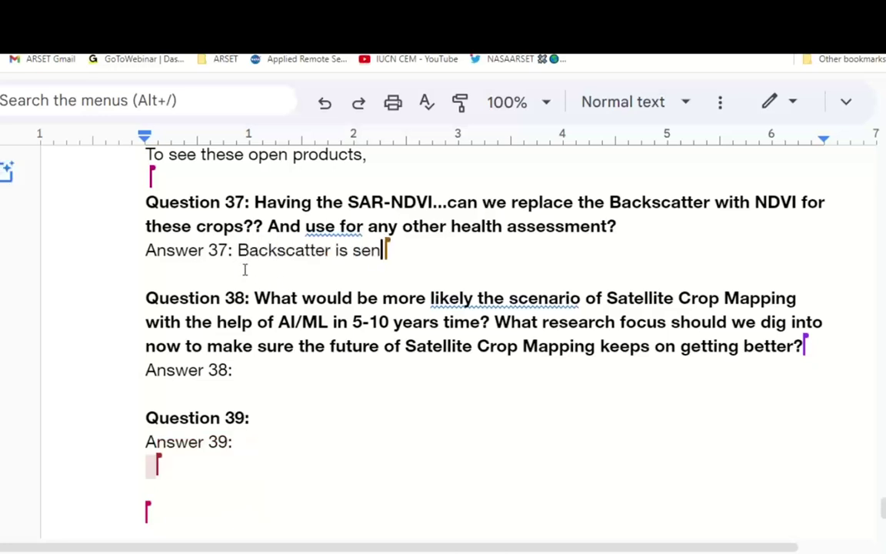
text(sitive to i)
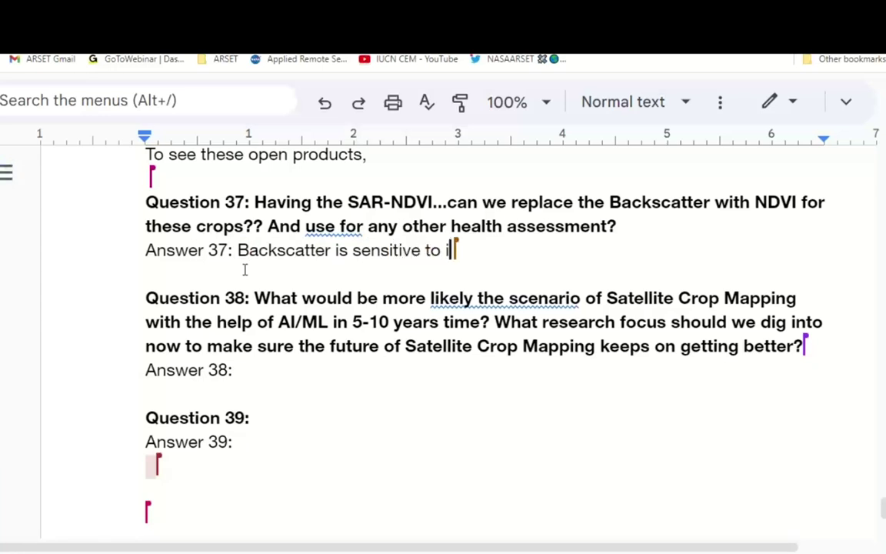
text(ncidenc)
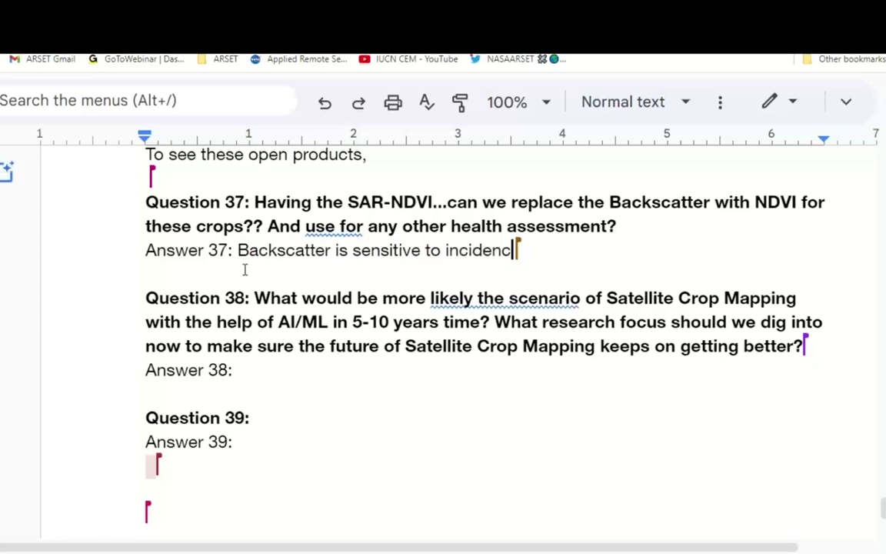
text(e and cal)
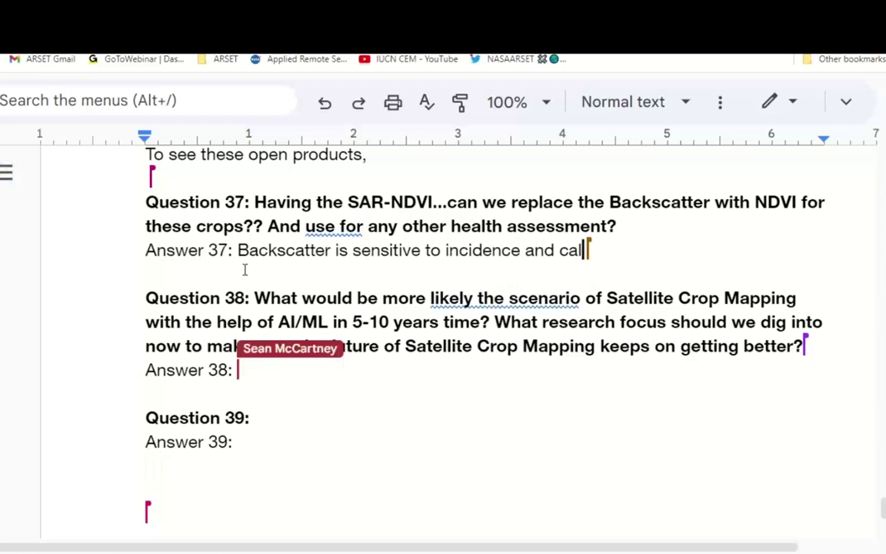
text(ibration.)
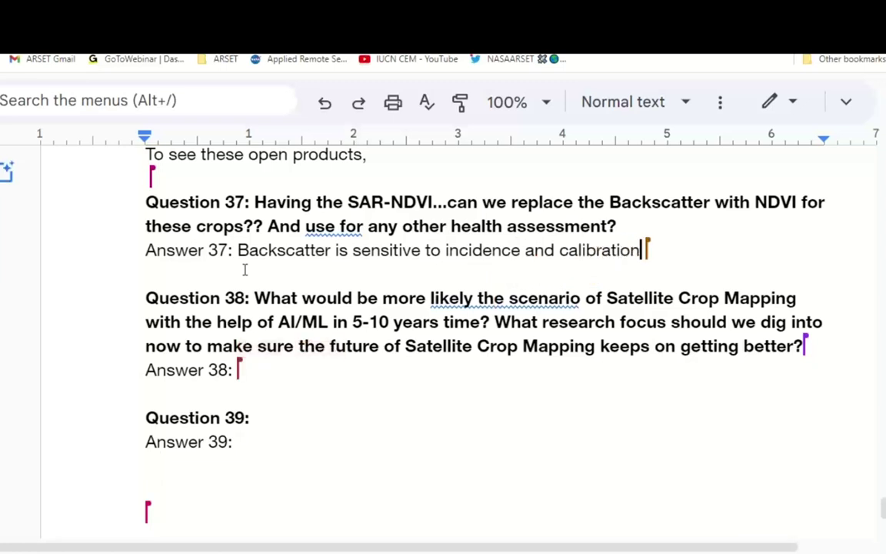
Insert "angle, background soil moisture" after "incidence" in Answer 37
click(525, 250)
text(angle)
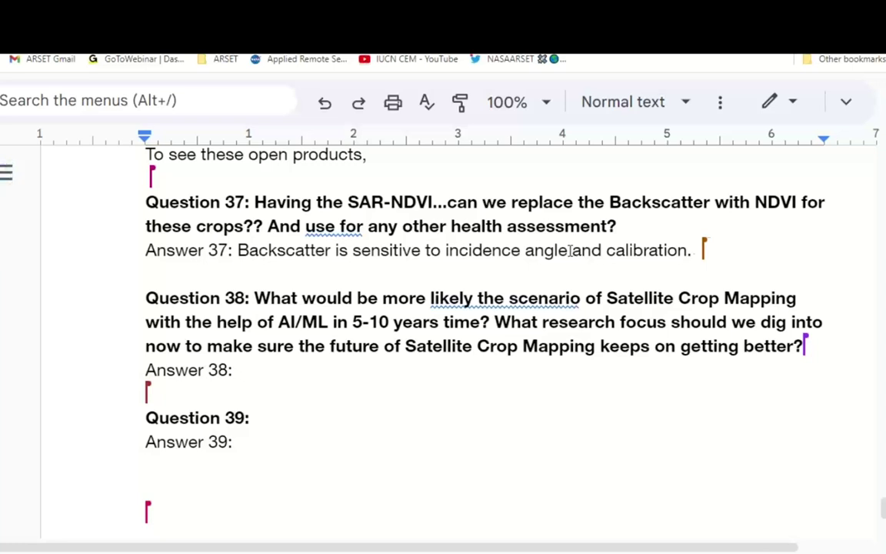
text(, back)
text(ground s)
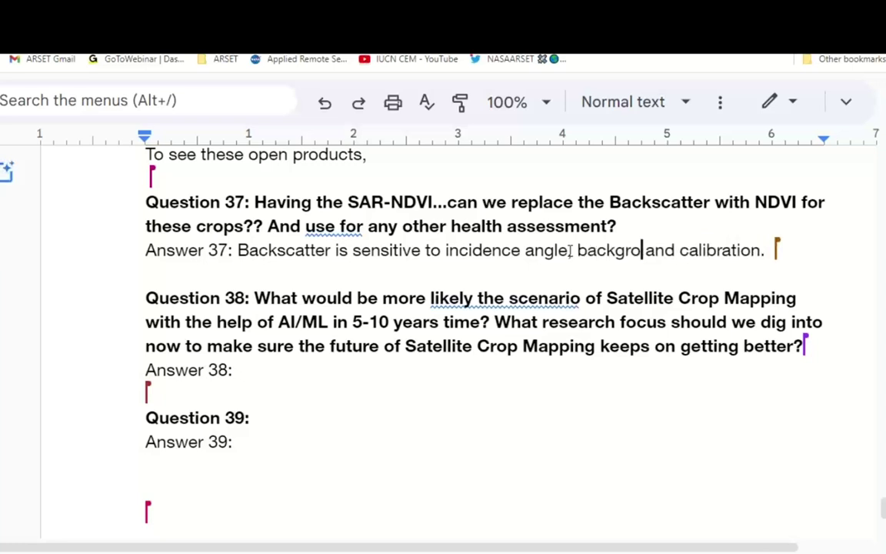
text(oil moist)
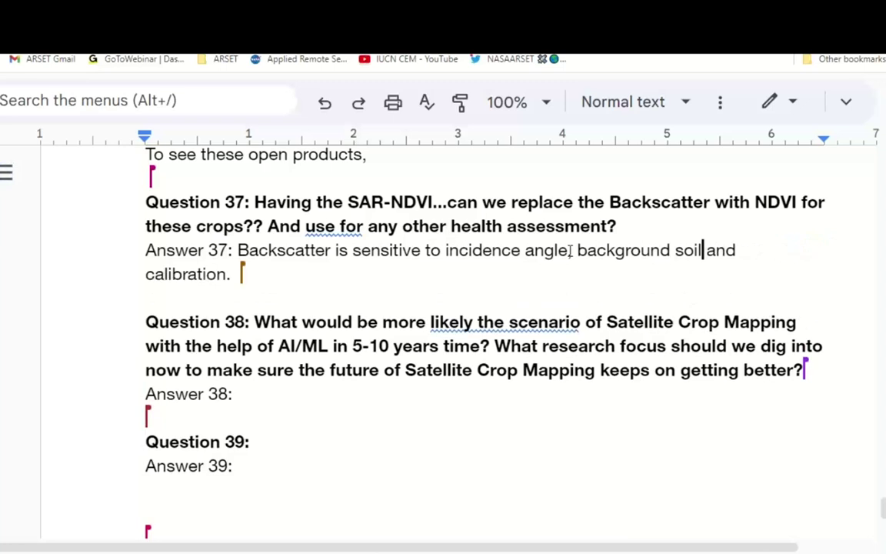
text(ure )
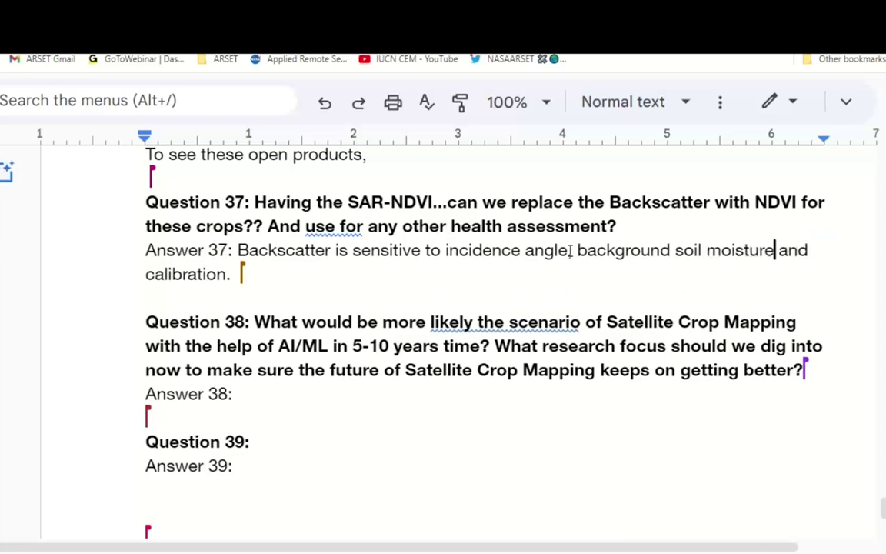
text(,)
key(BackSpace)
key(BackSpace)
Extend the list in Answer 37 with ", early morning dew on the plants," before "and calibration"
text(, early p)
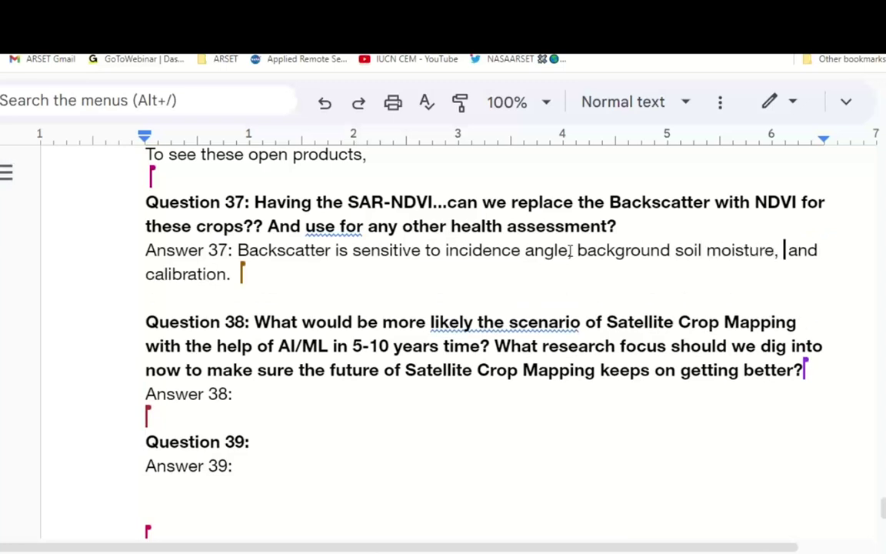
text(m)
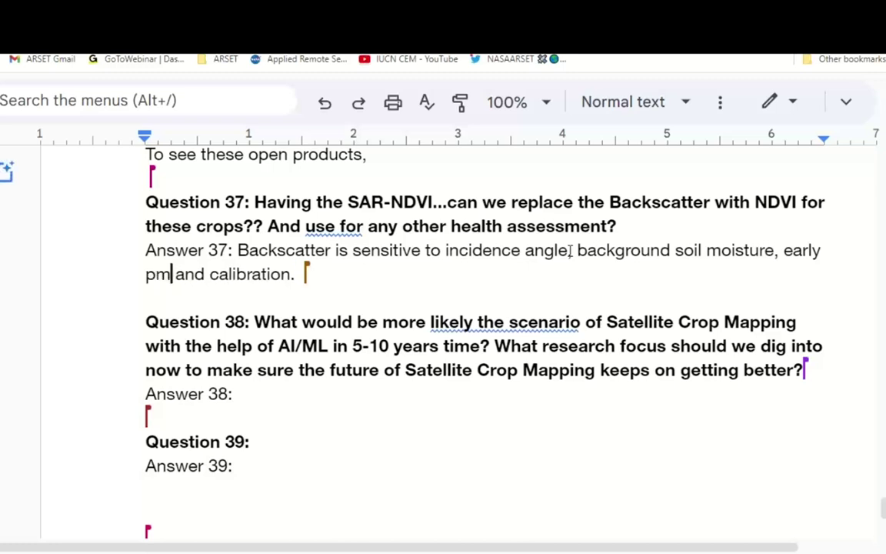
key(BackSpace)
key(BackSpace)
text(morning dew)
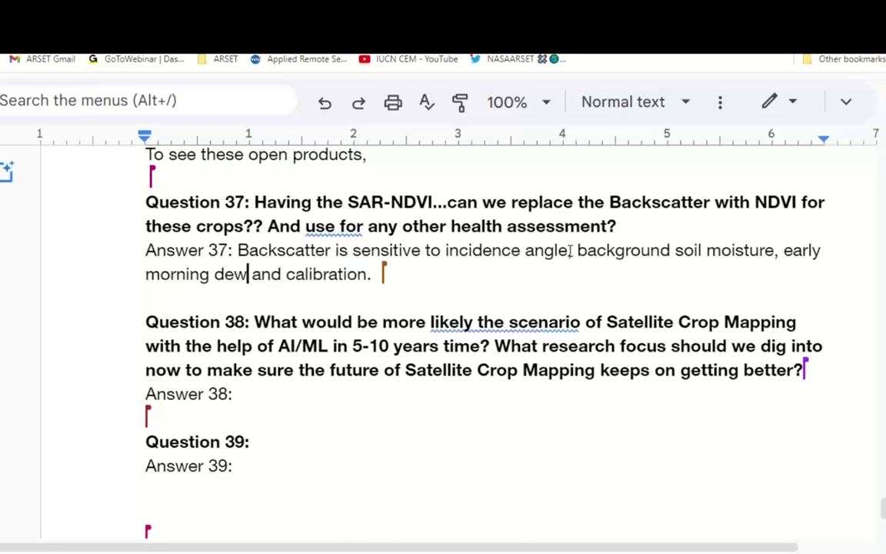
text( on the pl)
text(ants,)
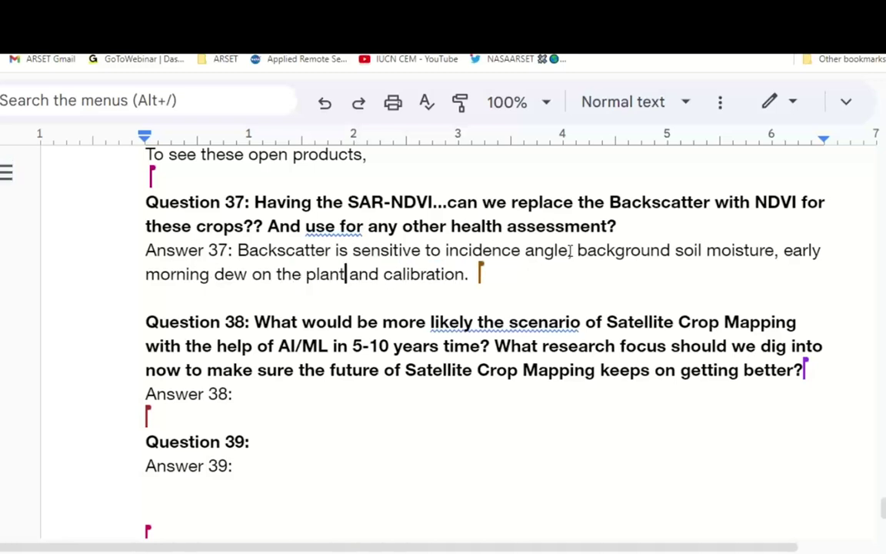
key(BackSpace)
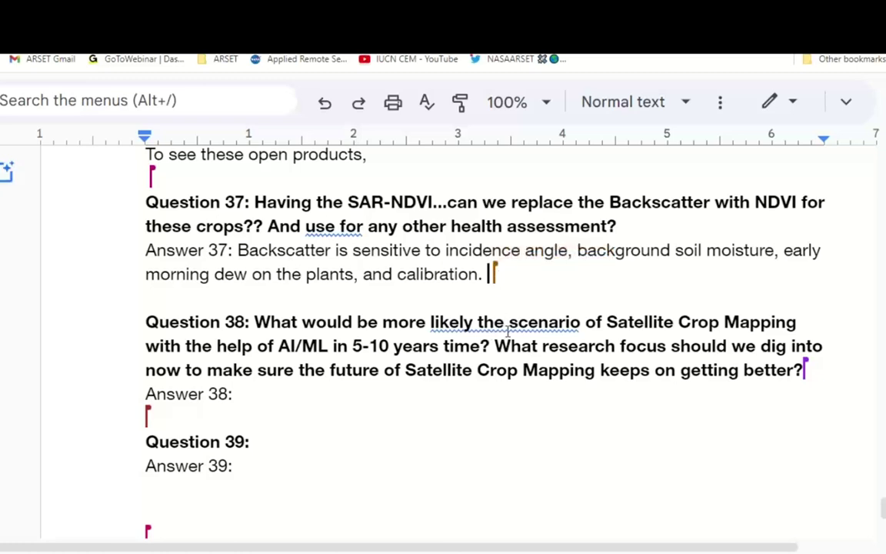
Continue Answer 37 after "and calibration." with "Also, a linear model"
key(End)
text(Alos,)
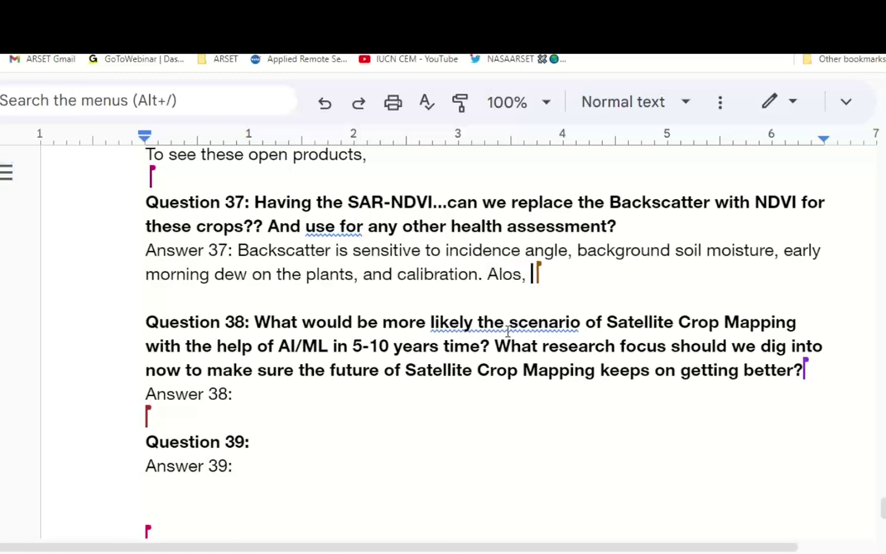
key(BackSpace)
key(BackSpace)
key(BackSpace)
key(BackSpace)
text(so, a )
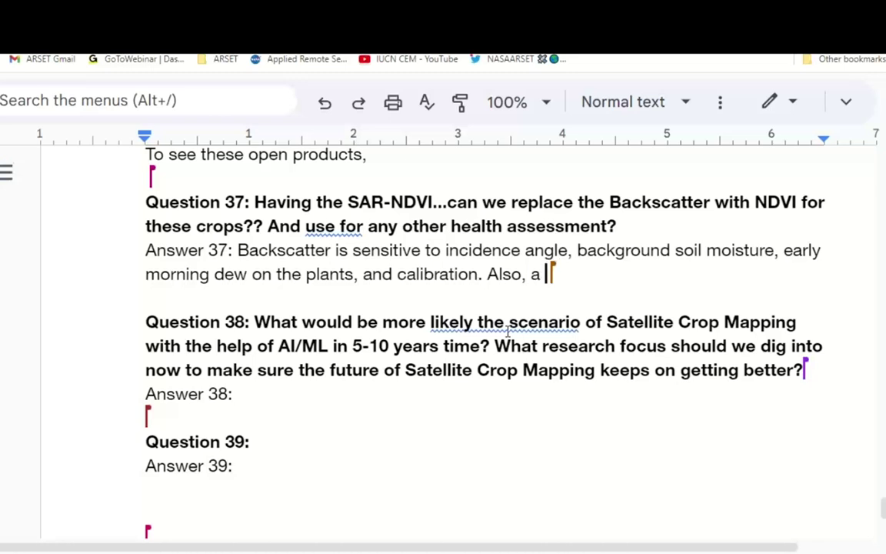
text(linear model)
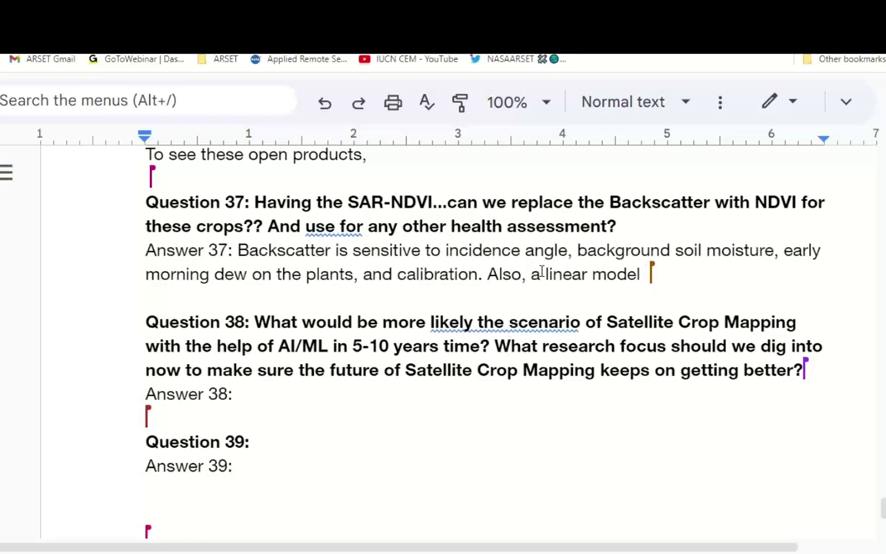
Shorten "Also, a linear model" to "A linear model" in Answer 37
key(BackSpace)
key(BackSpace)
key(BackSpace)
key(BackSpace)
key(BackSpace)
key(BackSpace)
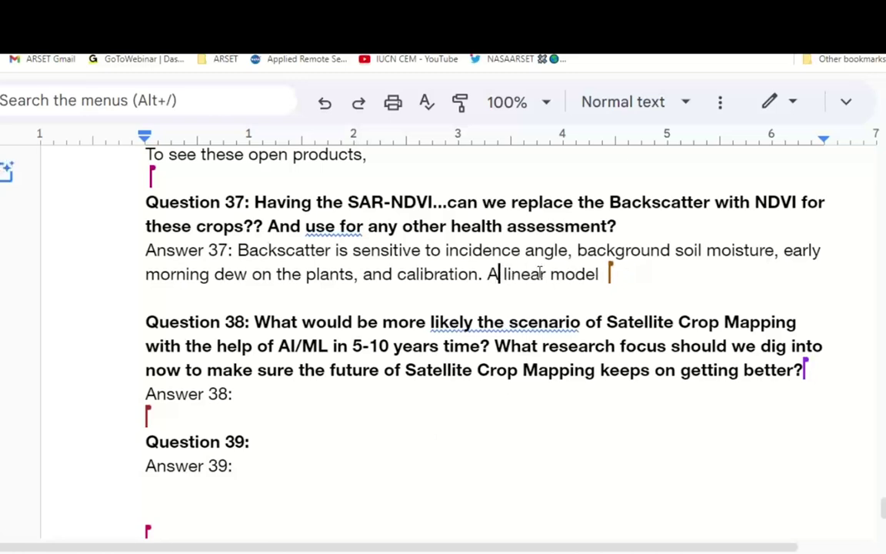
Continue Answer 37 after "A linear model" with "as the crops are developing diff parameters have diff responses."
click(610, 277)
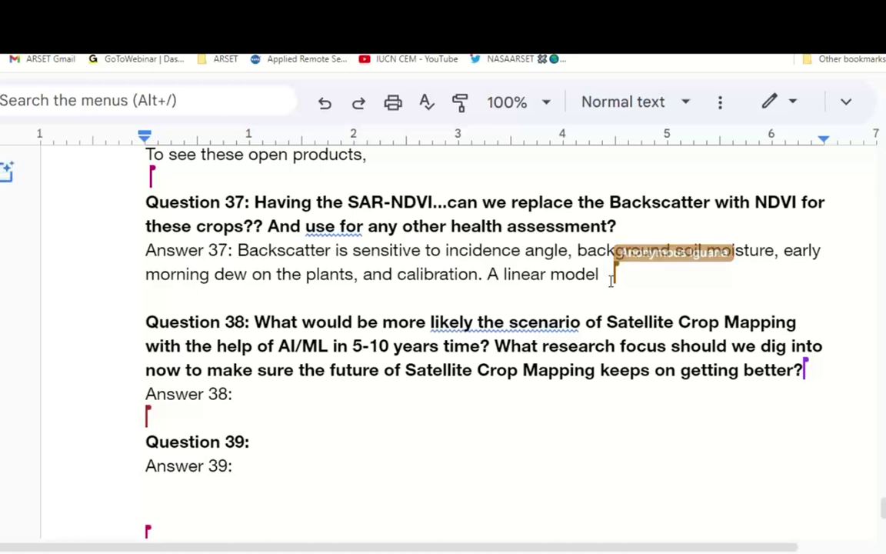
text(as the crops )
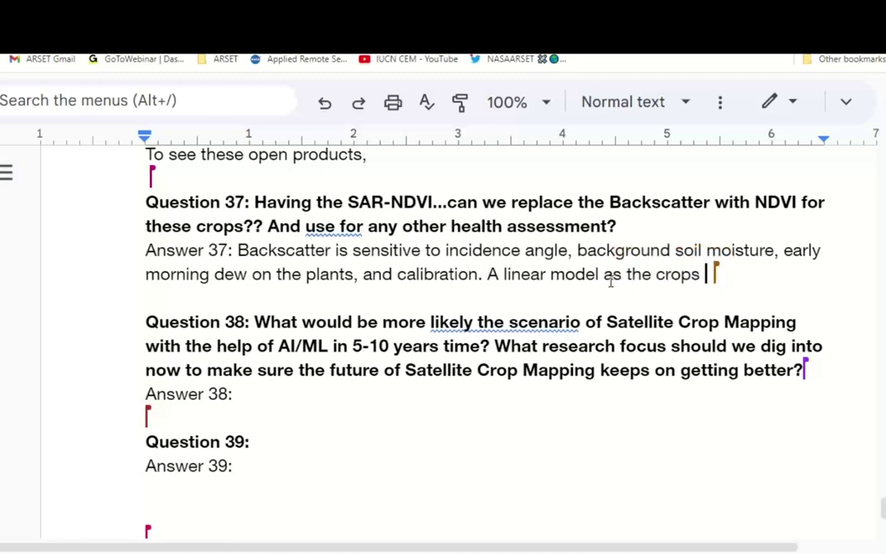
text(are developing)
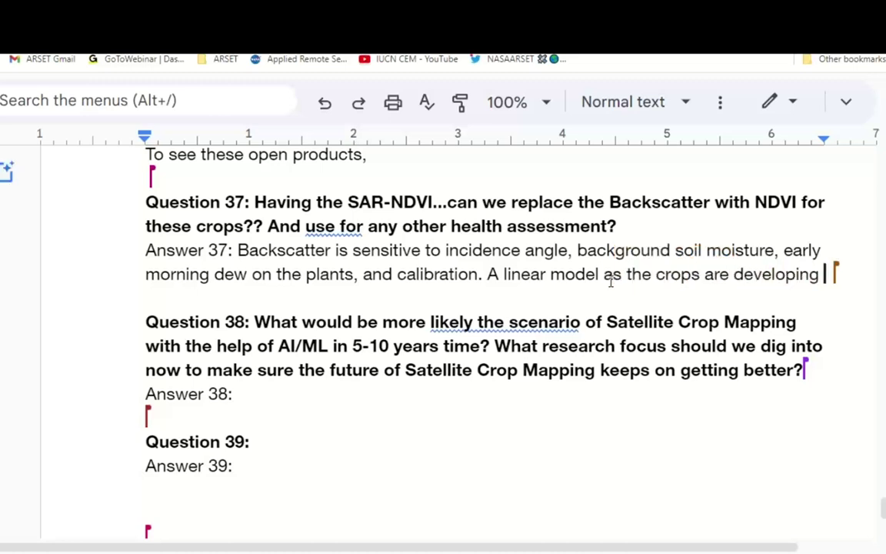
text( diff para)
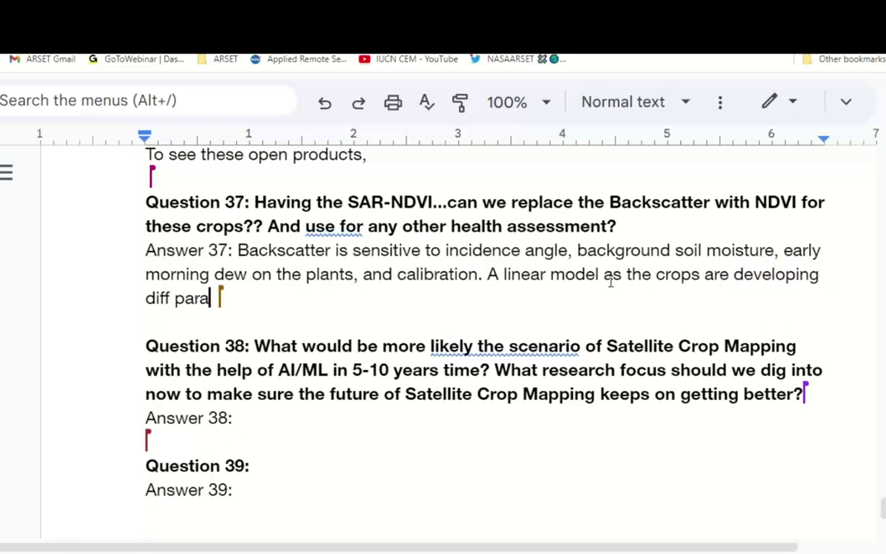
text(meters have)
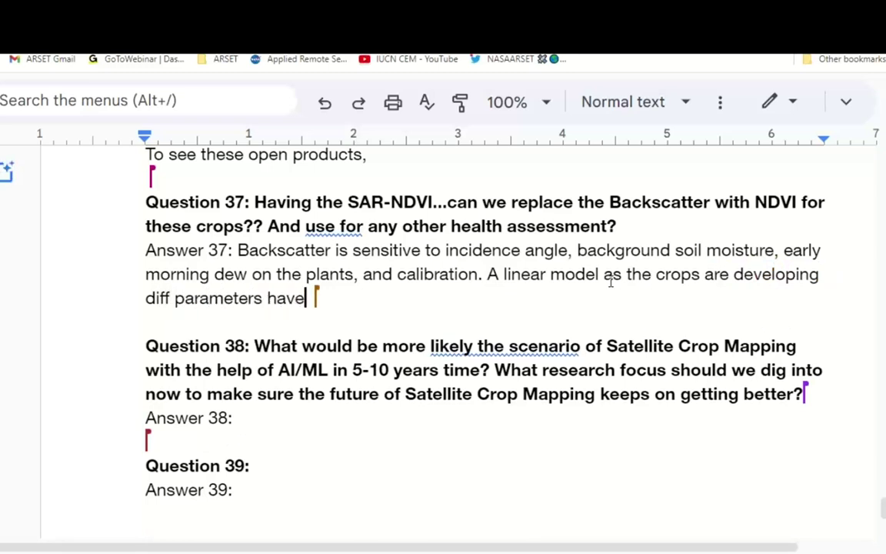
text( diff responses.)
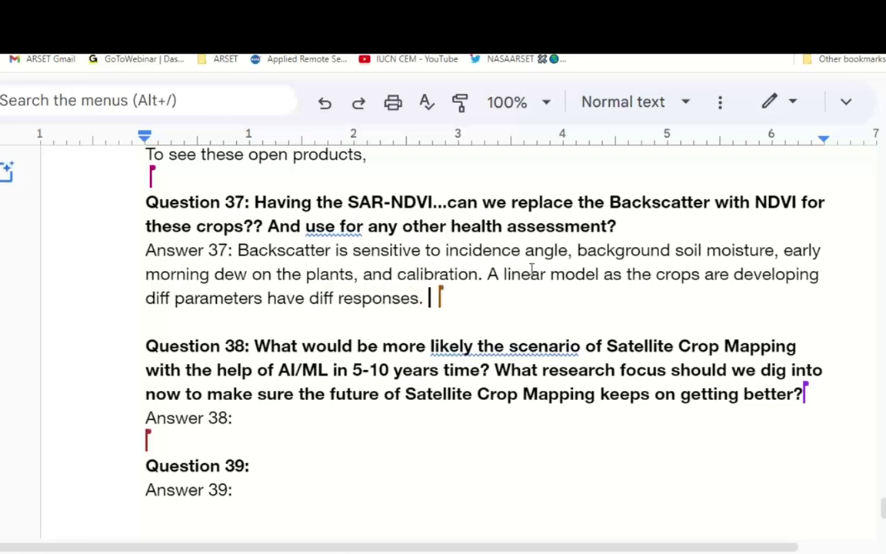
Move the Answer 37 text following "A linear model" below a blank line and add "Multiple" after "diff responses."
click(604, 275)
key(Return)
key(Return)
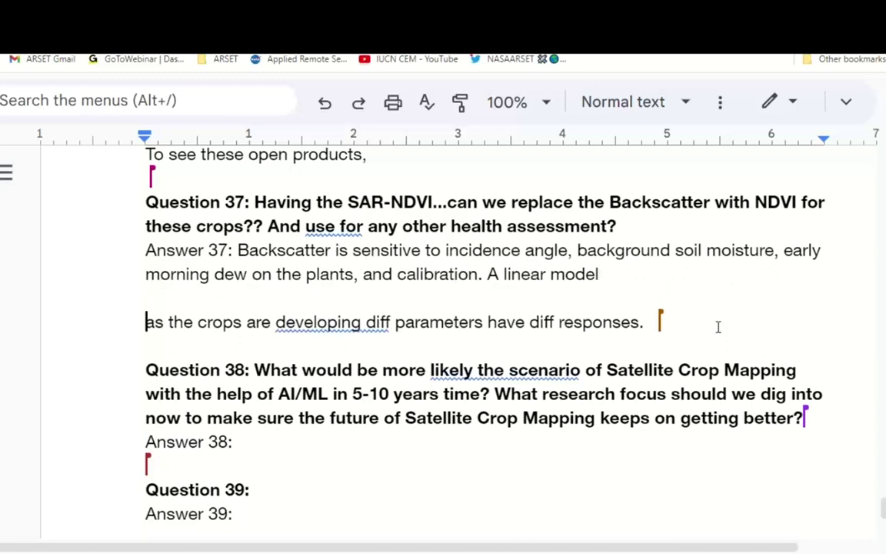
click(498, 308)
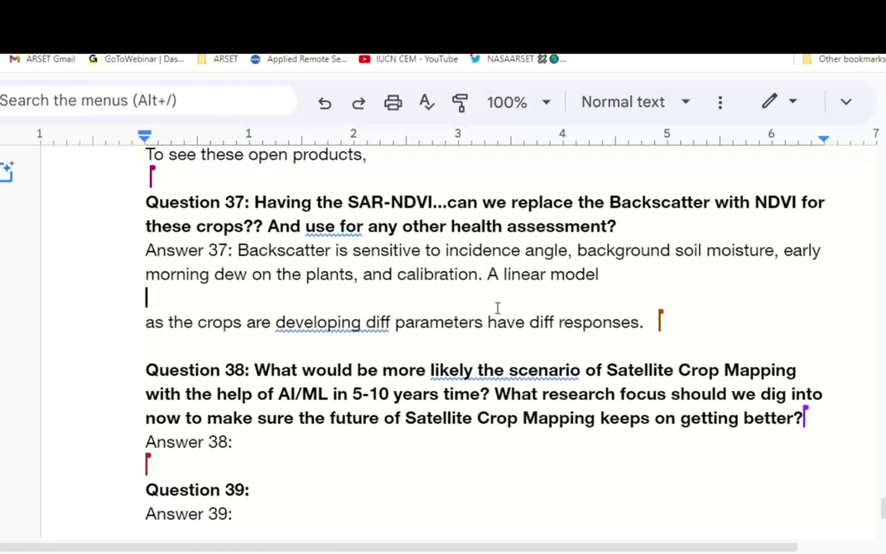
click(651, 320)
text(Multiple)
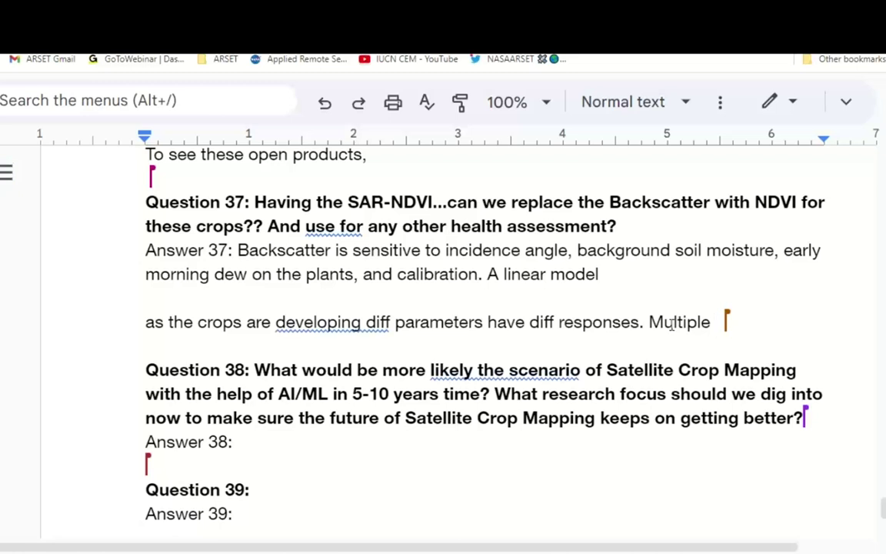
text( radar)
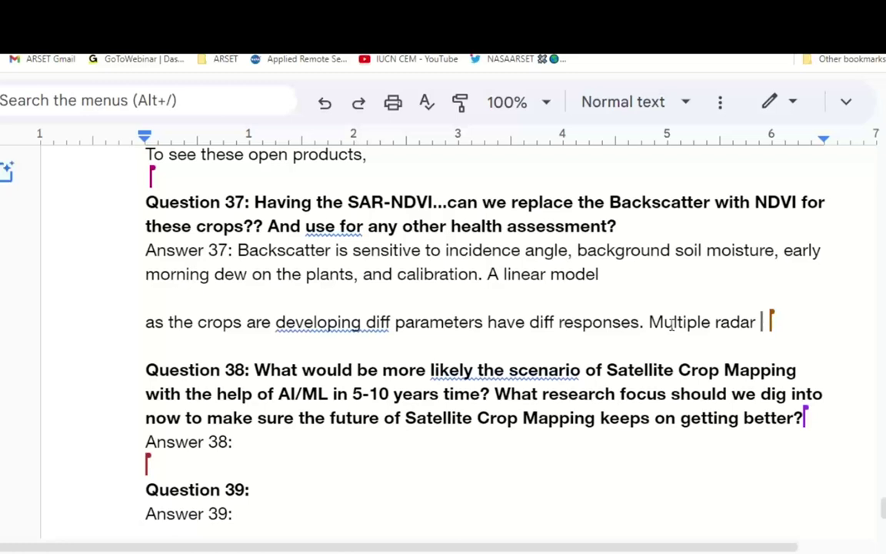
key(BackSpace)
key(BackSpace)
key(BackSpace)
key(BackSpace)
key(BackSpace)
key(BackSpace)
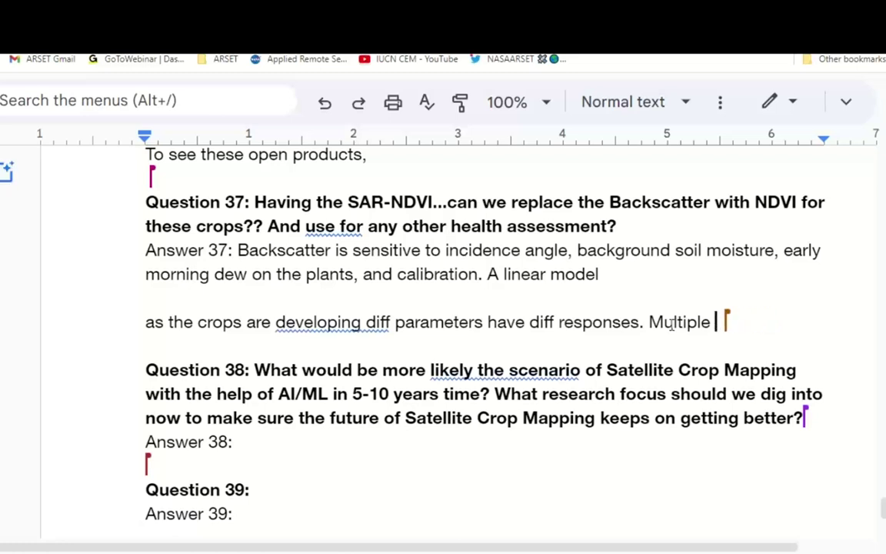
Begin Answer 38 with "Crop type, phenology, etc have been derived from SAR data"
scroll(671, 325, up, 2)
scroll(667, 350, down, 4)
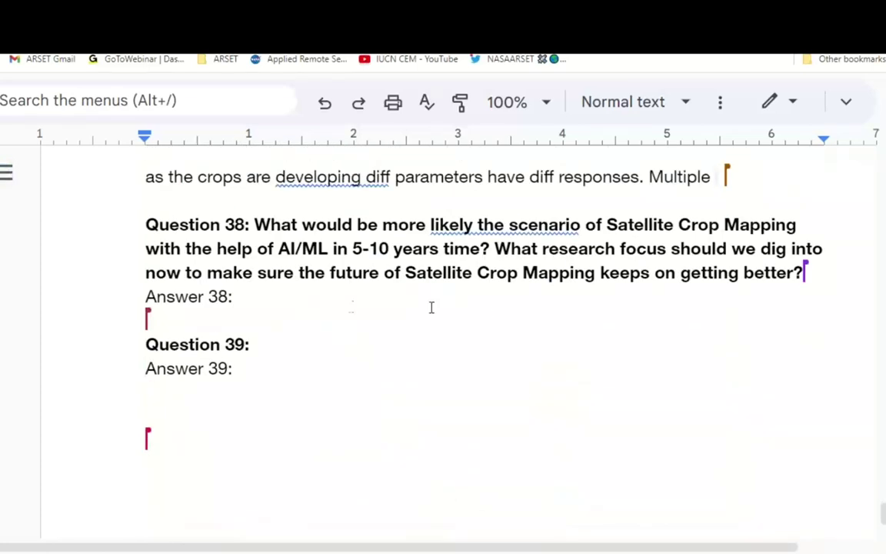
click(306, 310)
click(306, 310)
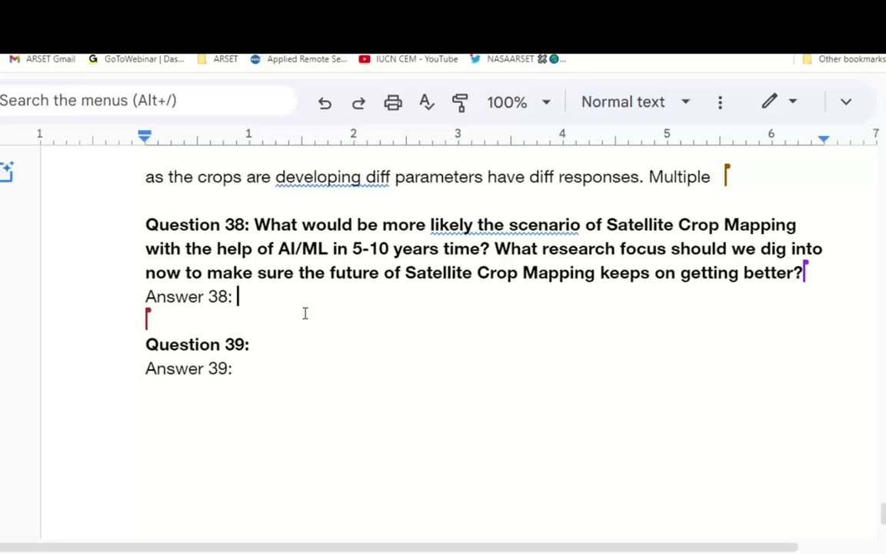
text(Crop t)
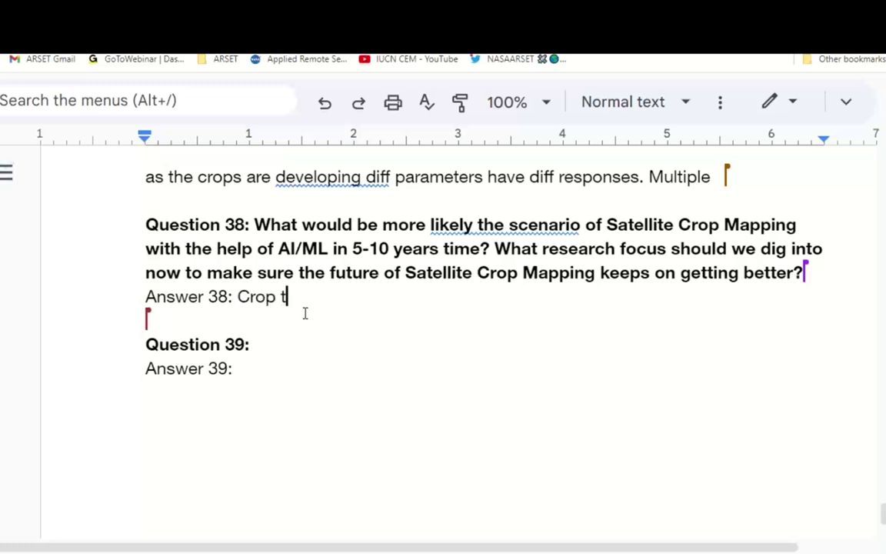
text(ype, p)
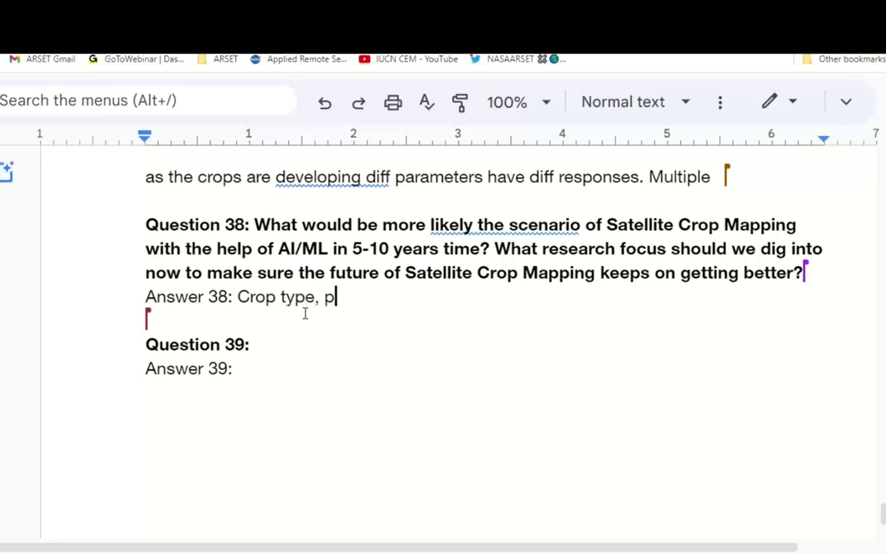
text(henology)
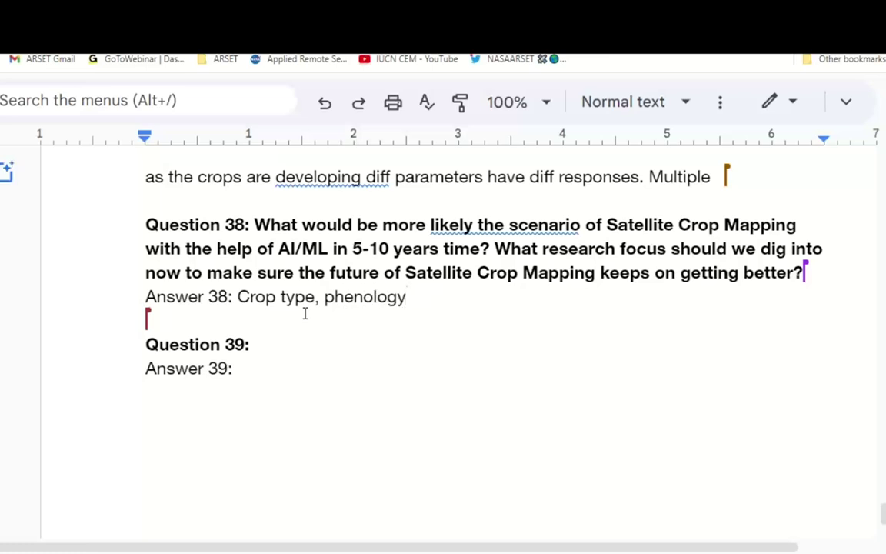
text(, etc)
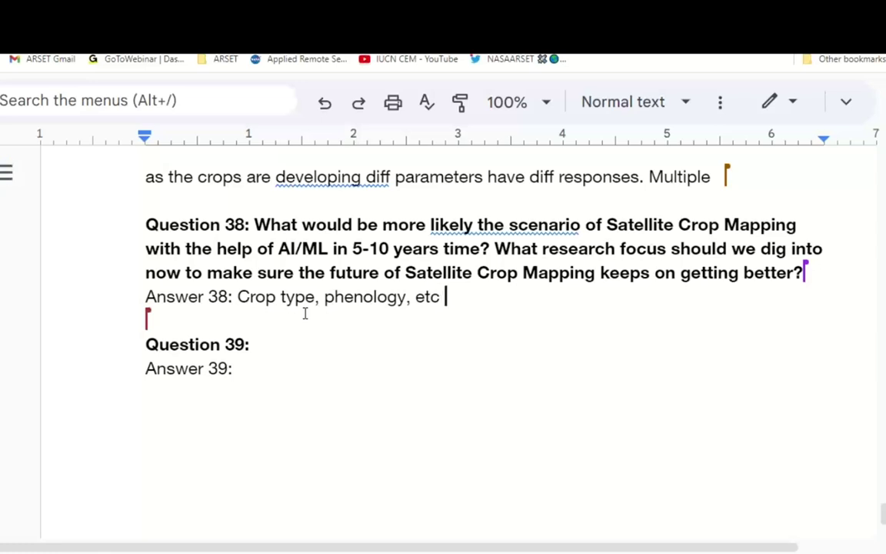
text( have be)
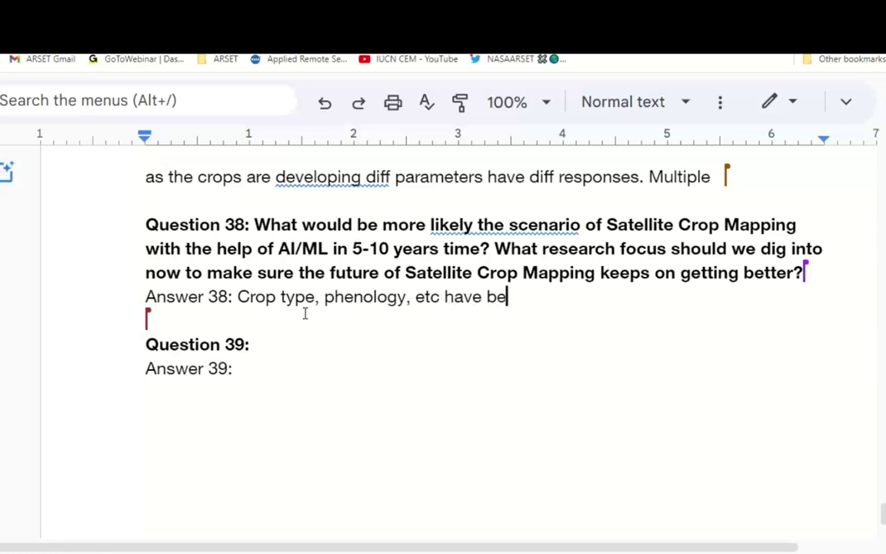
text(en derived from )
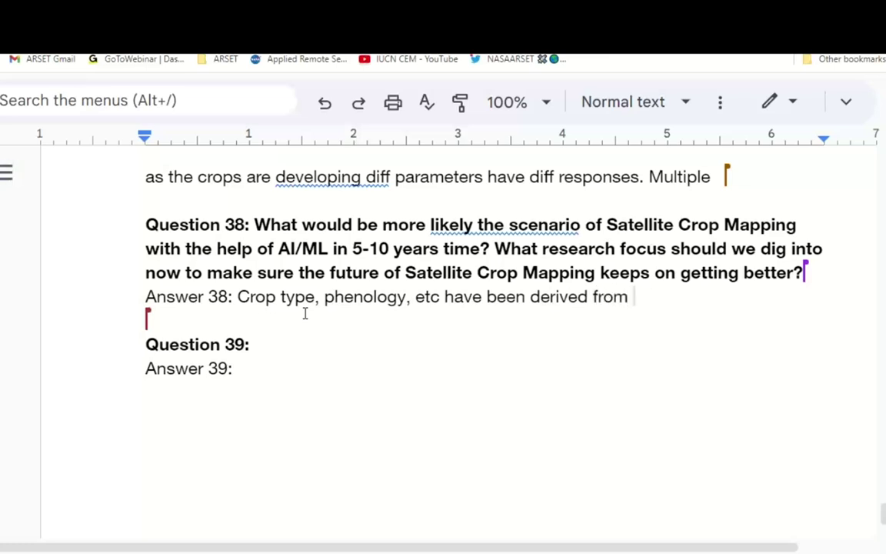
text(SAR data)
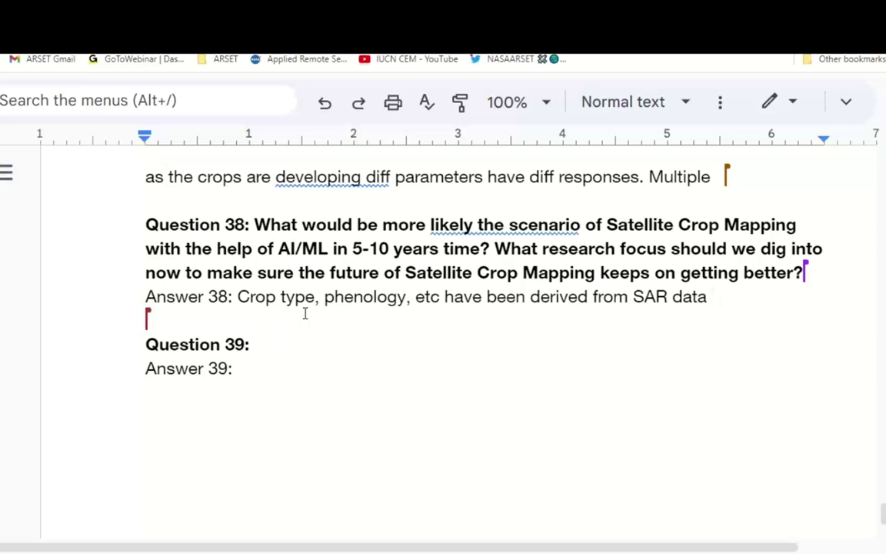
Complete the first sentence of Answer 38 with ", which has given richness to the data and products."
key(BackSpace)
text(,)
text(which has giv)
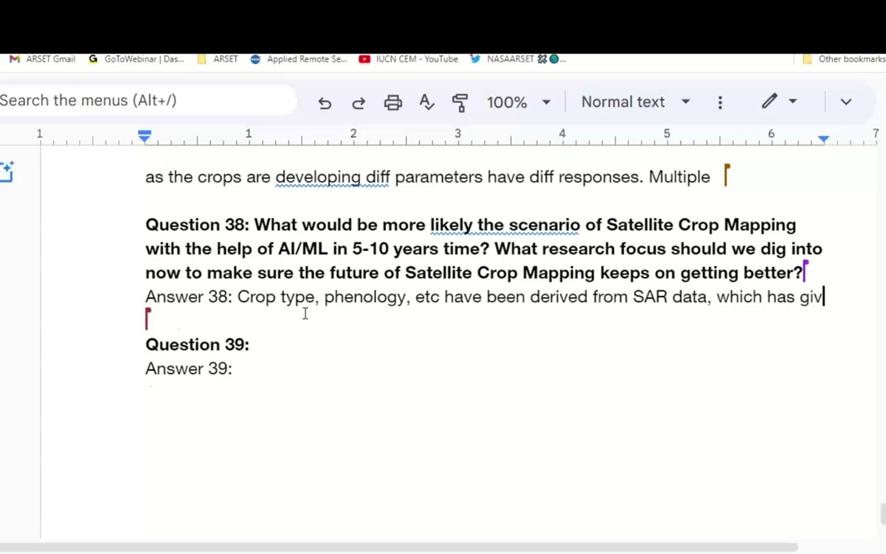
text(en richness )
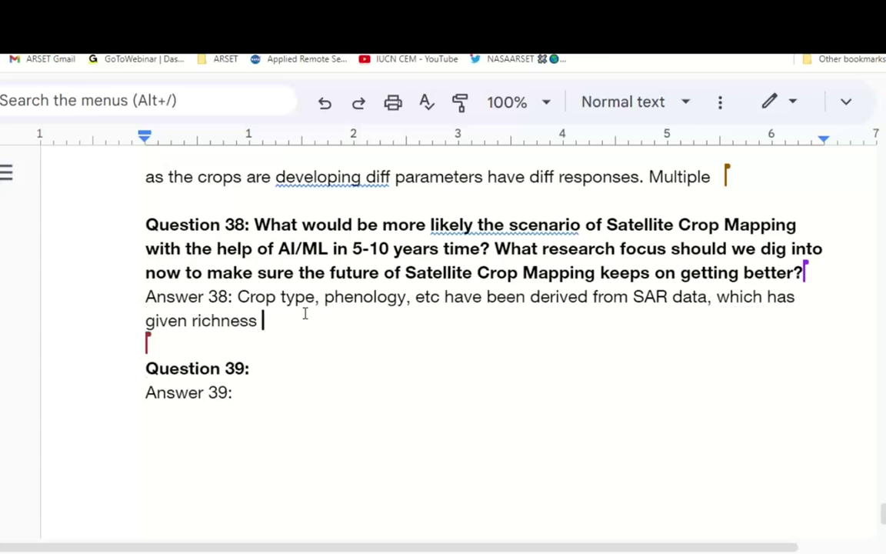
text(to the data and )
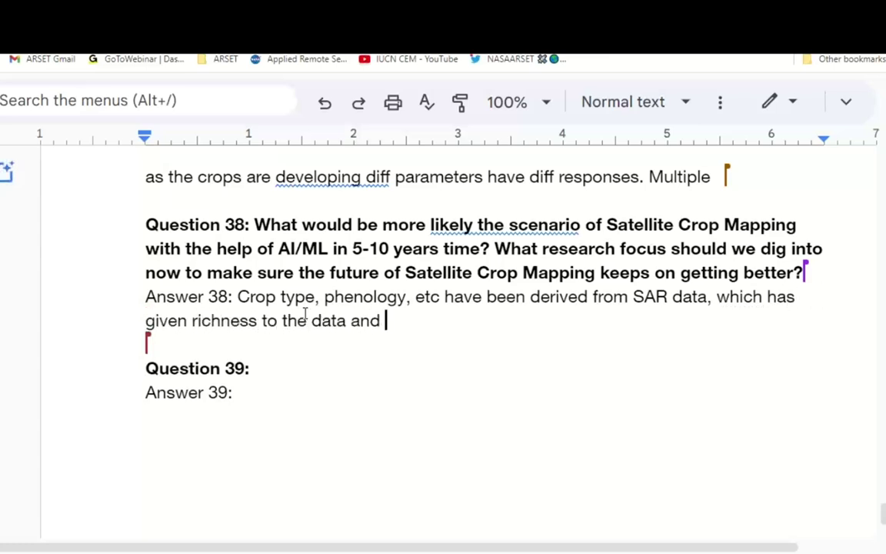
text(products. )
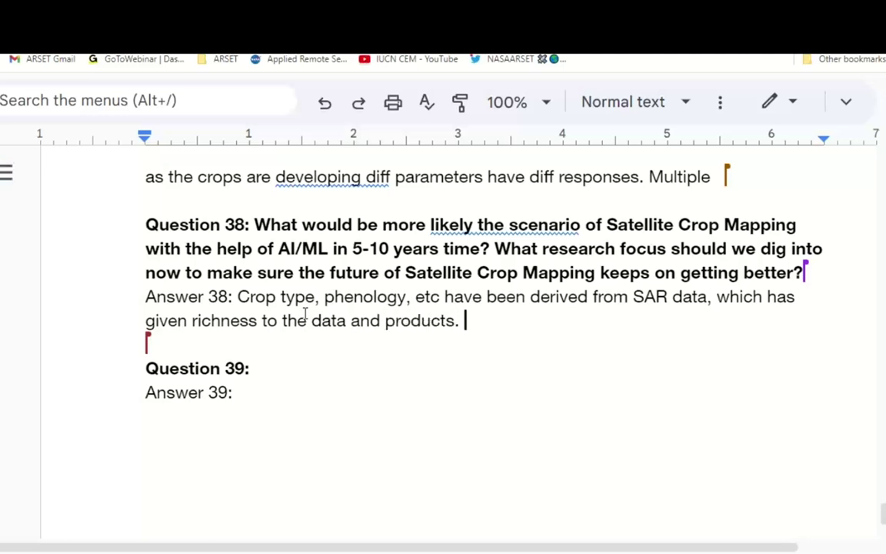
Add the sentence "This should propel ag monitoring due to this." to Answer 38
text(This should pr)
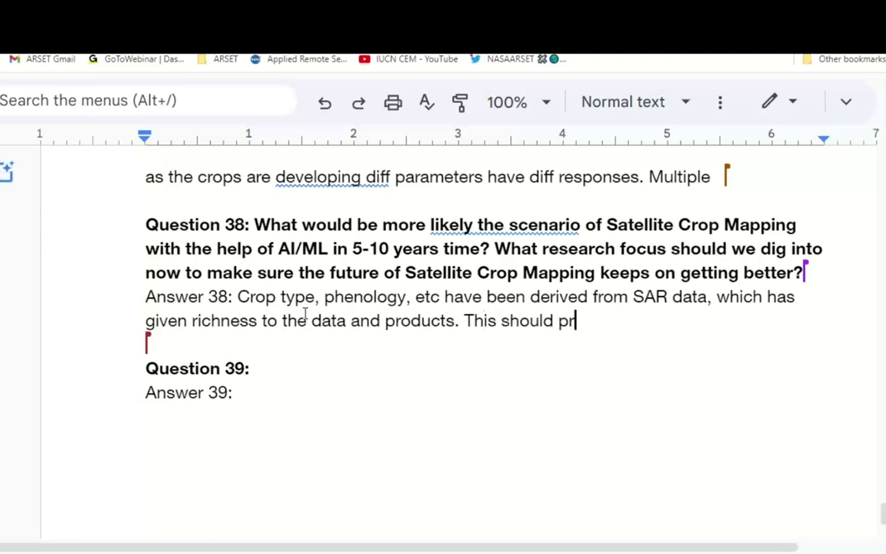
text(opel ag monitoring)
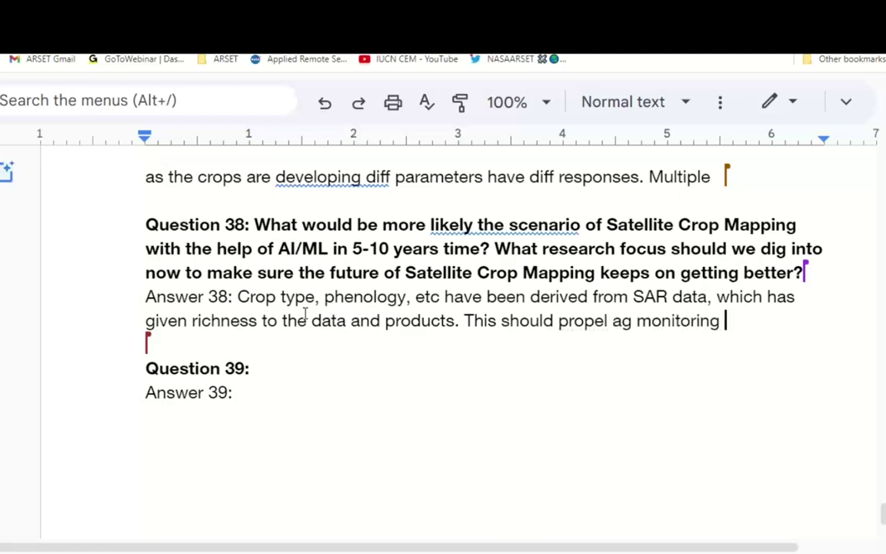
text( due to this.)
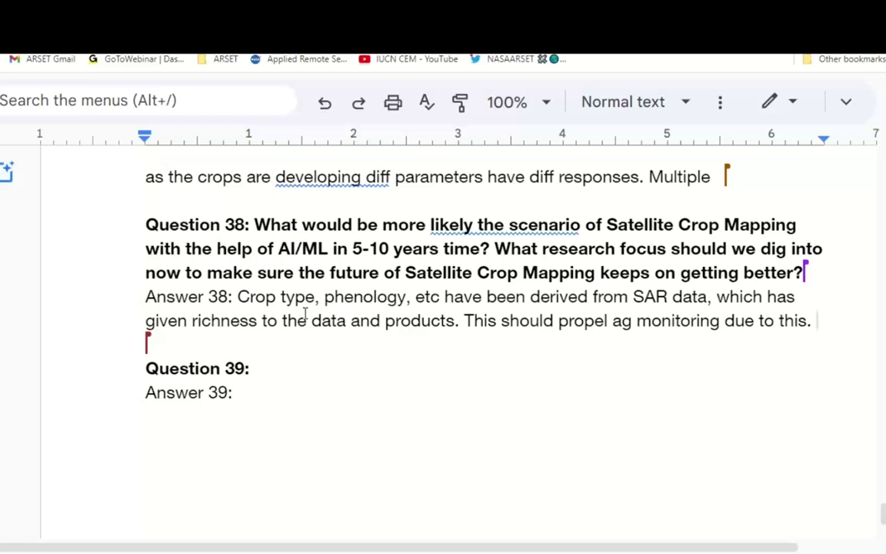
Continue Answer 38 on a new line with "AI/ML can perform very well and this sepaks to the power of ML"
key(Return)
key(Up)
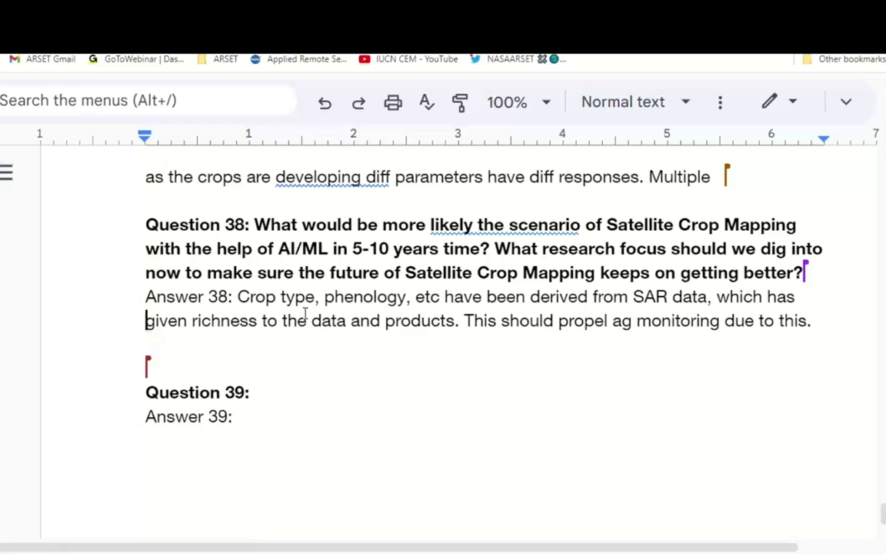
key(Down)
text(AI/ML can p)
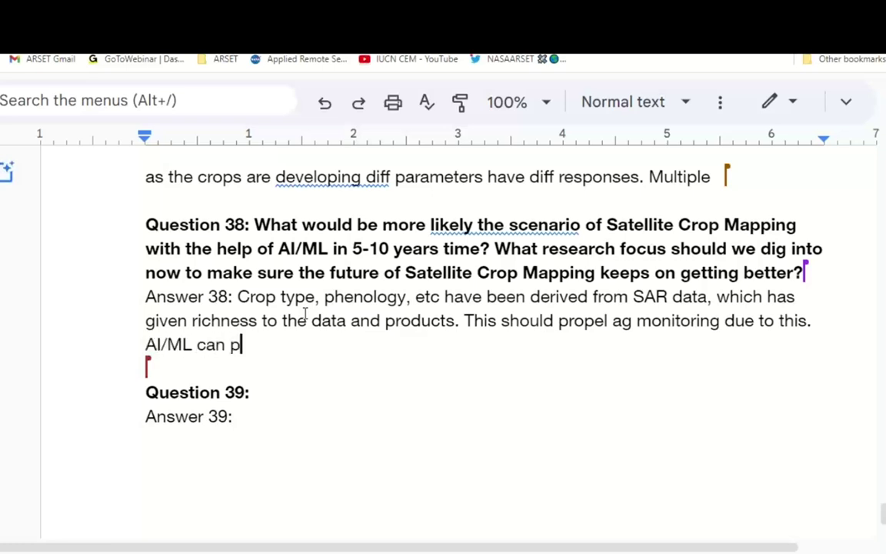
text(erform )
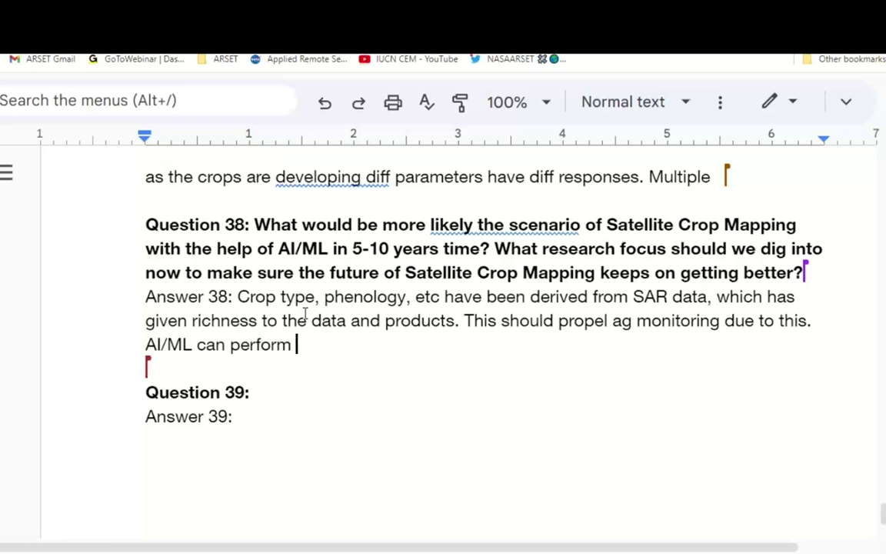
text(very well)
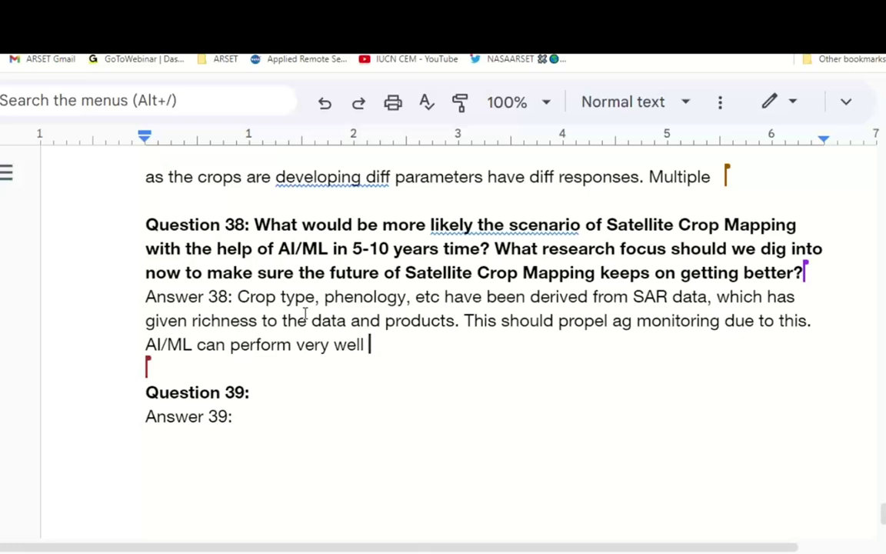
text(and this)
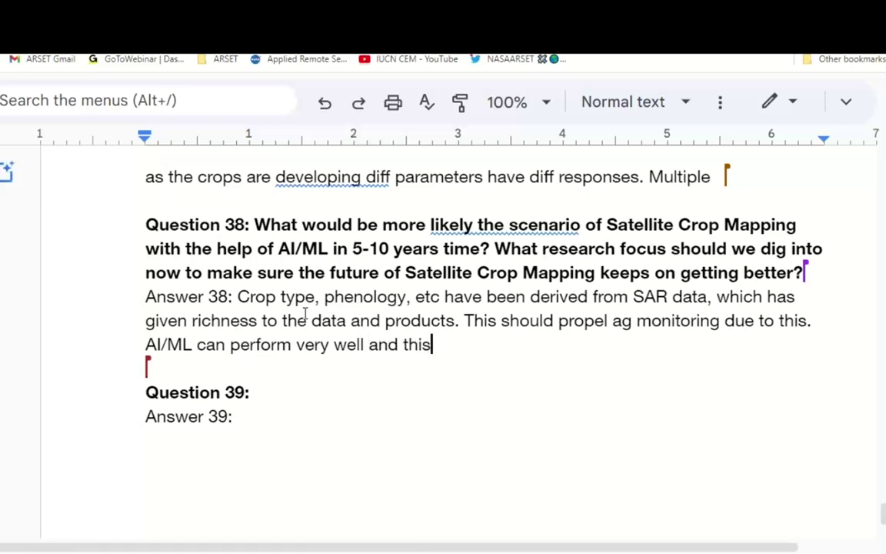
text( sepaks t)
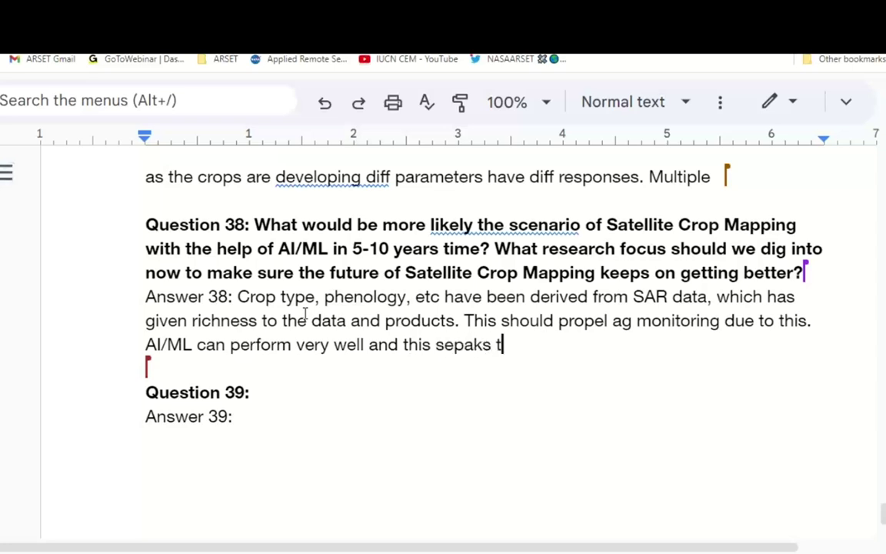
text(o the power o)
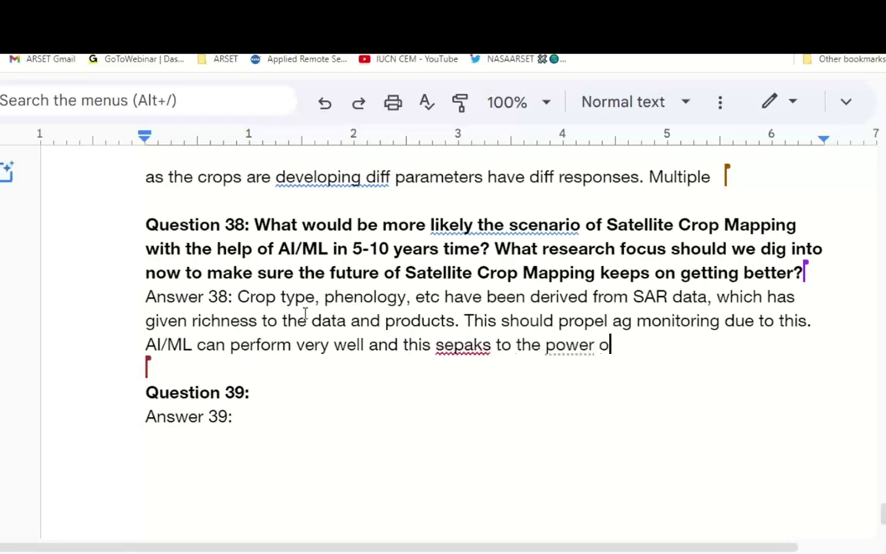
text(f ML)
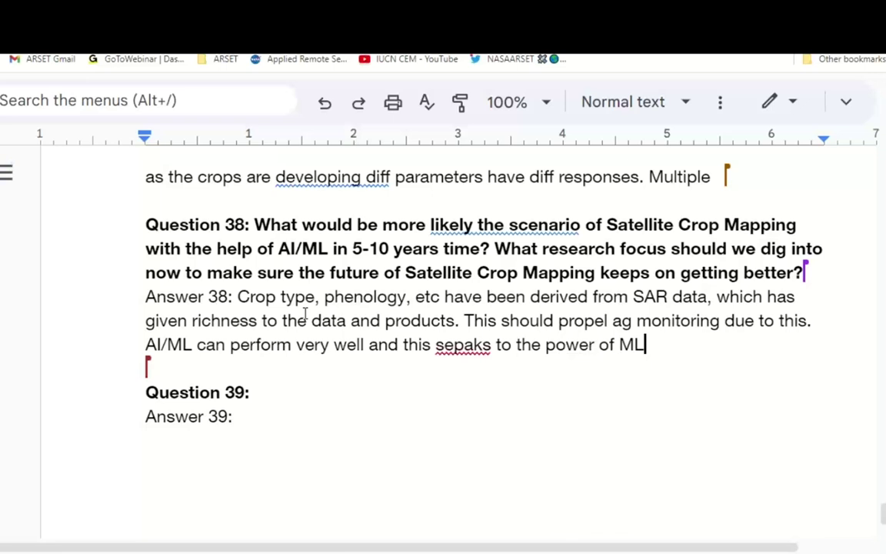
End the AI/ML sentence in Answer 38 with a period and begin the following one with "ML methods"
text(. We)
key(BackSpace)
key(BackSpace)
key(BackSpace)
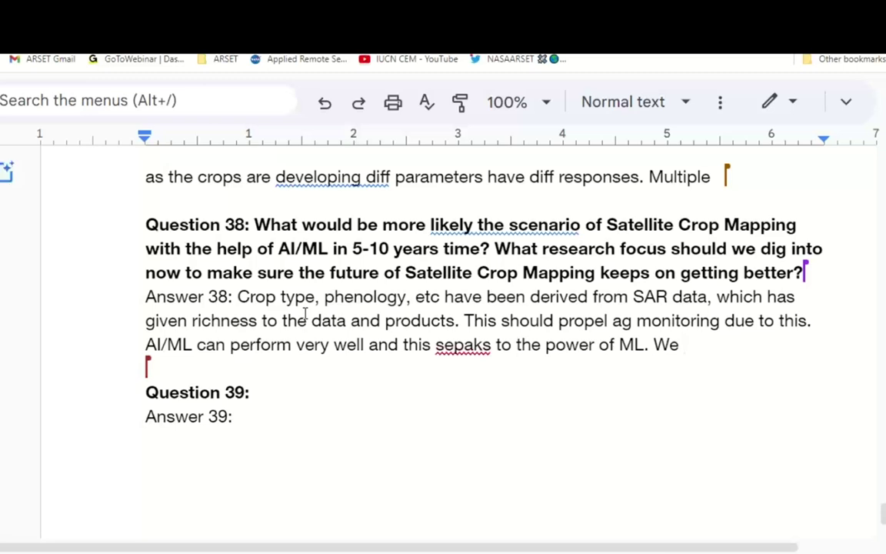
text(MaL)
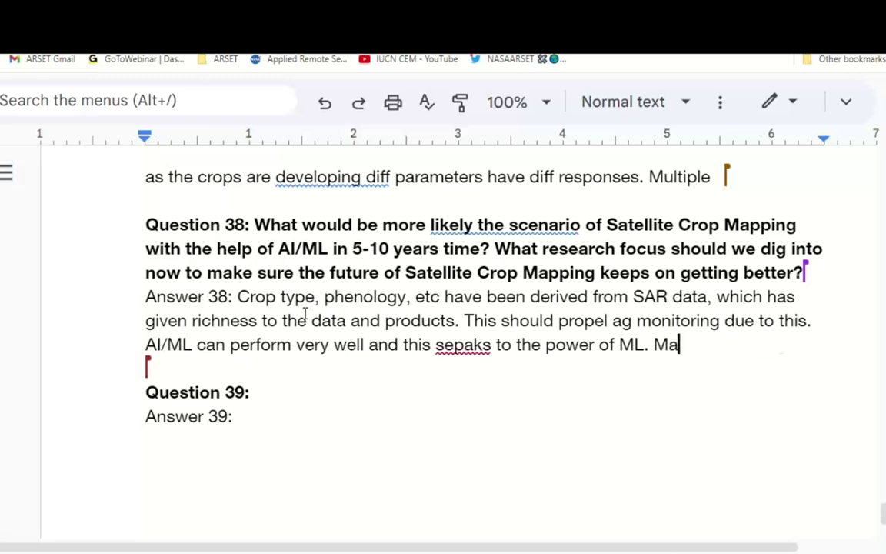
key(BackSpace)
key(BackSpace)
key(BackSpace)
text(L methods are)
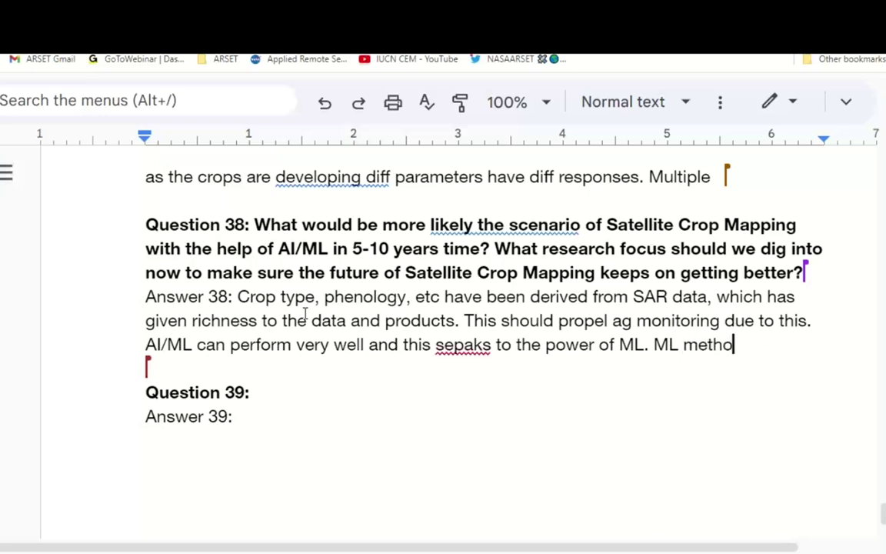
key(BackSpace)
key(BackSpace)
key(BackSpace)
key(BackSpace)
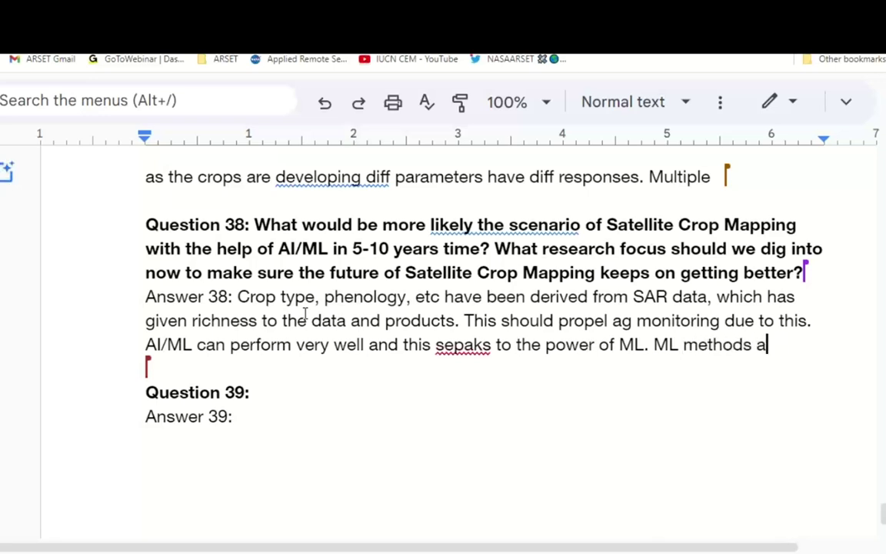
Complete the "ML methods" sentence in Answer 38 with "only work when well trained."
text(only work when )
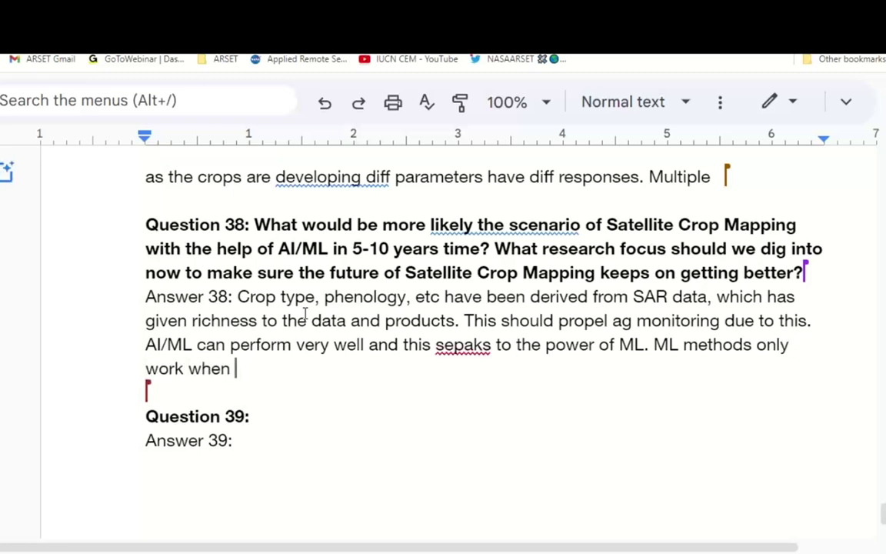
text(well training)
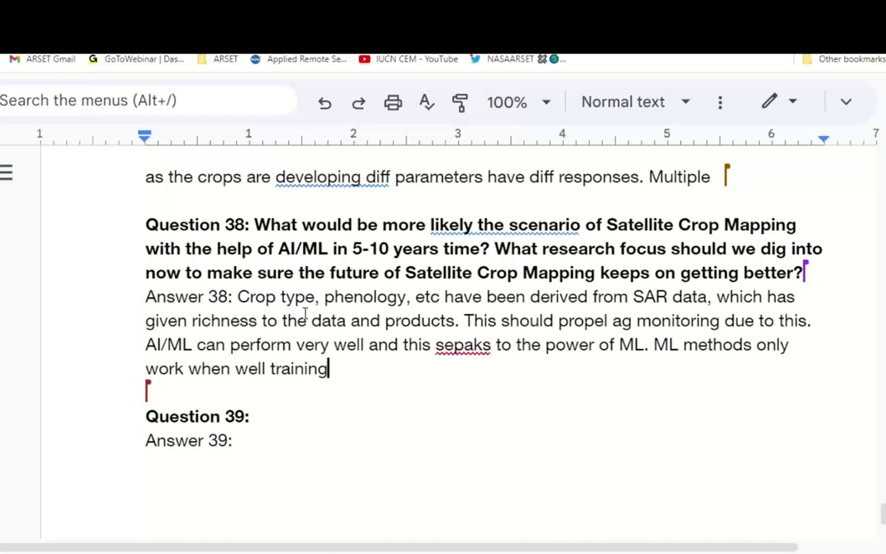
key(BackSpace)
key(BackSpace)
key(BackSpace)
text(ed. )
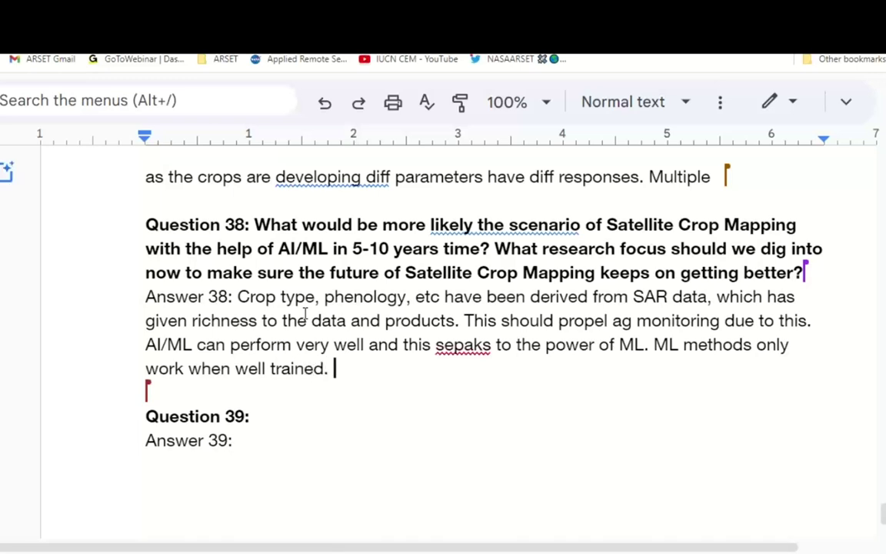
Begin another sentence in Answer 38 with "So more data on diff seasons and sites,"
text(So )
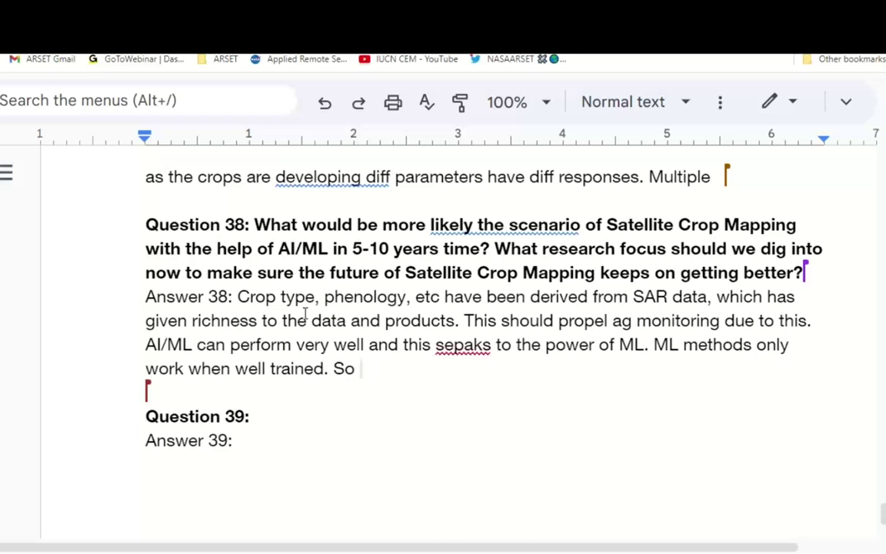
text(more data on diff d)
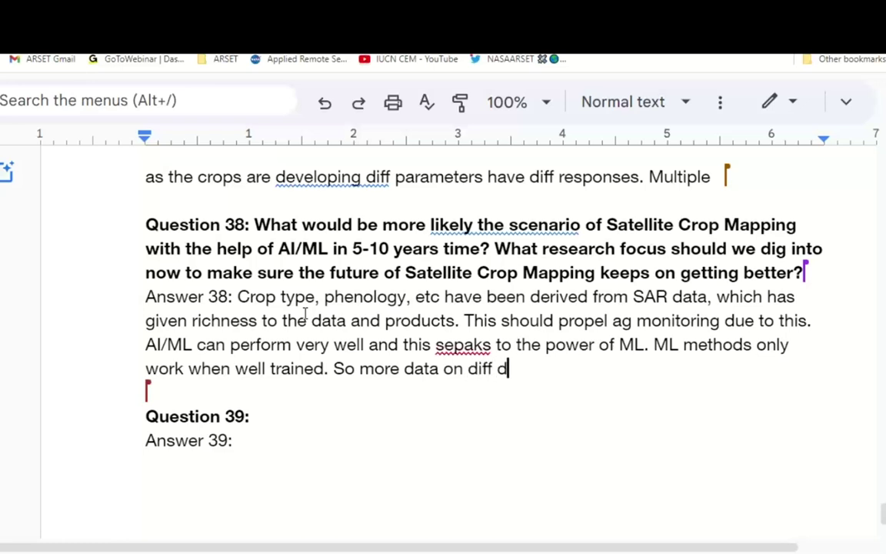
key(BackSpace)
text(seasons and sites, we)
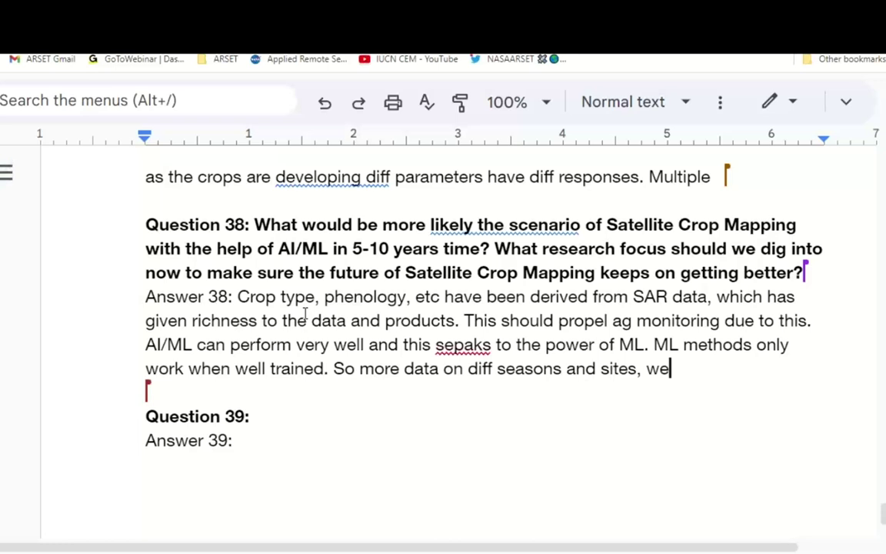
key(BackSpace)
key(BackSpace)
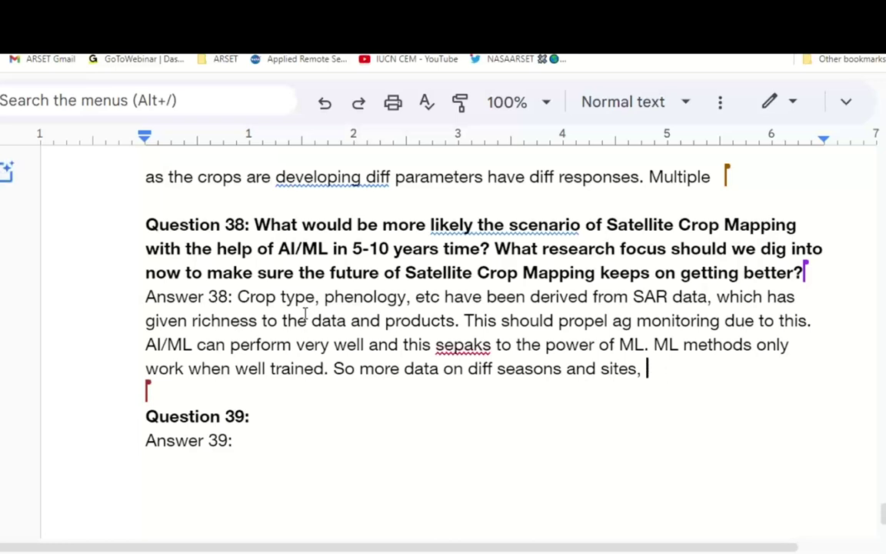
Continue the sentence about more data in Answer 38 with "shared among the ag community"
text(shered amongst ea)
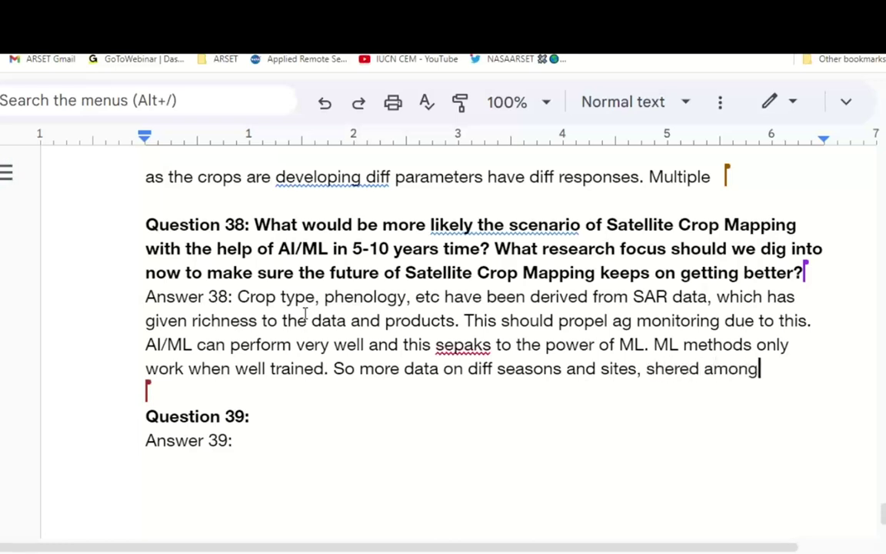
key(BackSpace)
key(BackSpace)
key(BackSpace)
key(BackSpace)
key(BackSpace)
key(BackSpace)
key(BackSpace)
key(BackSpace)
key(BackSpace)
key(BackSpace)
key(BackSpace)
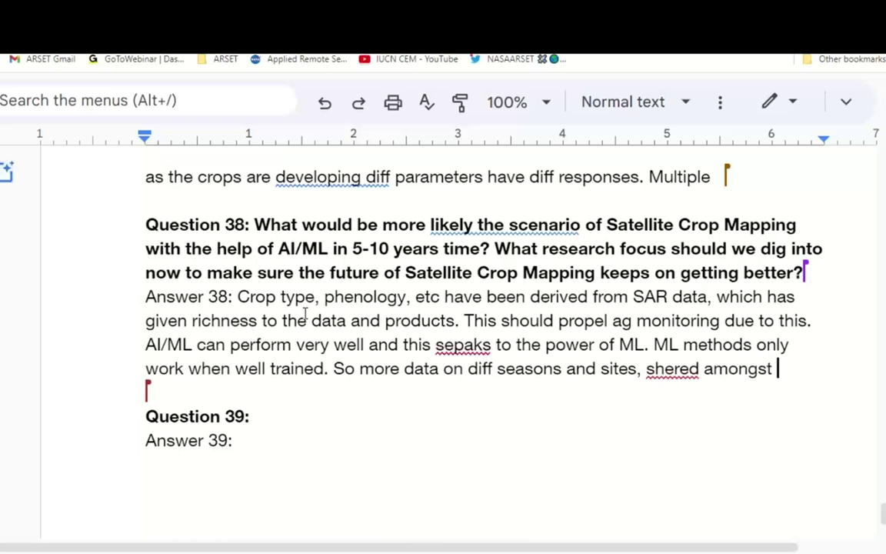
key(BackSpace)
key(BackSpace)
key(BackSpace)
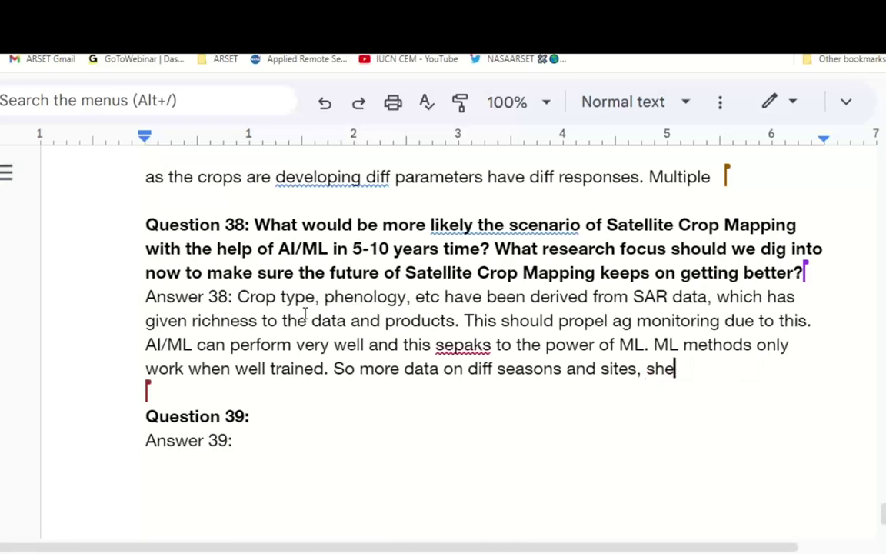
text(are d)
key(BackSpace)
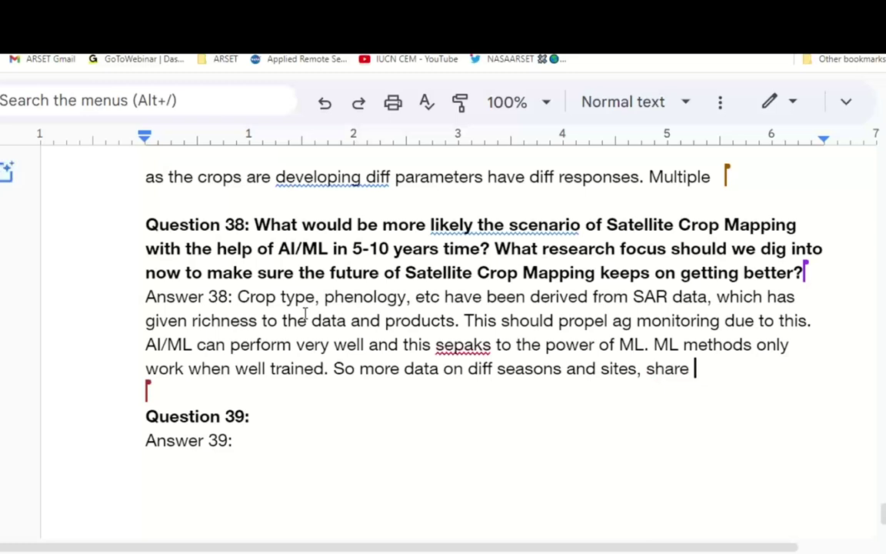
text(d among )
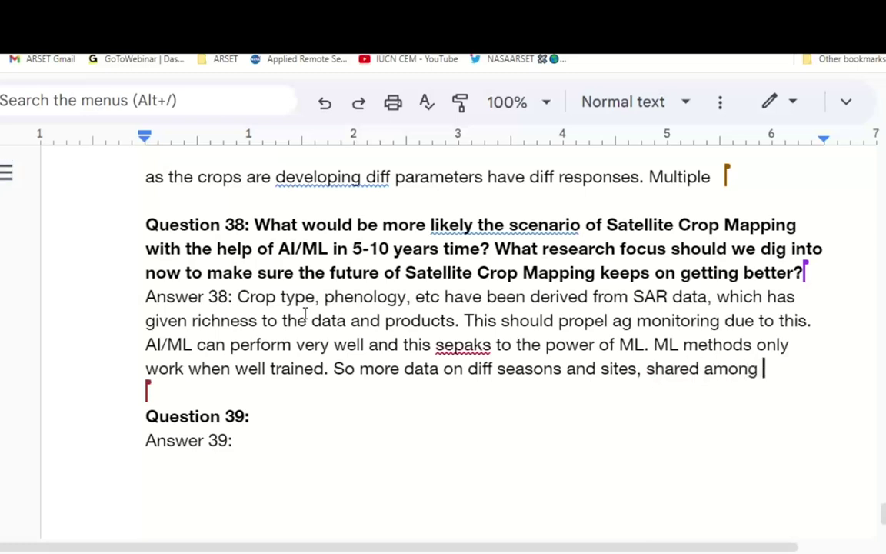
text(the ag community)
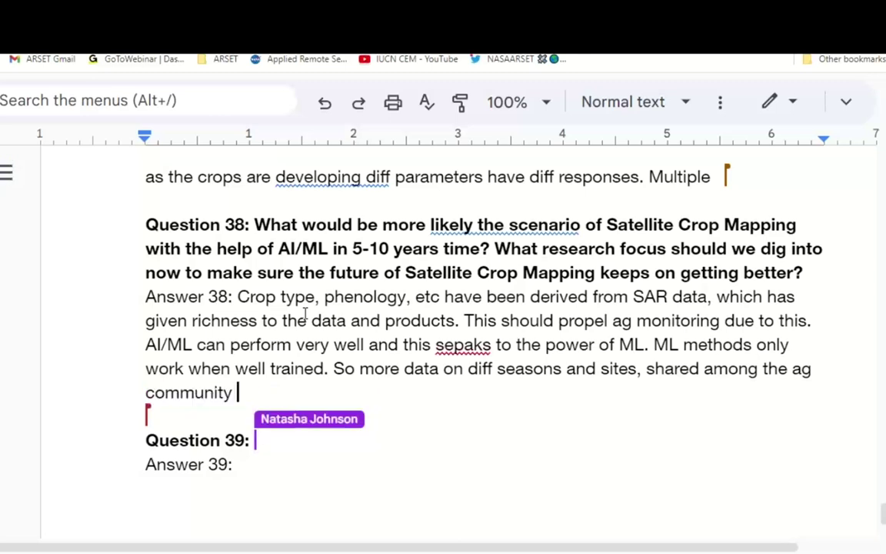
Correct "sepaks" to "speaks" in Answer 38 and extend its last sentence with "will accelerated these"
right_click(475, 351)
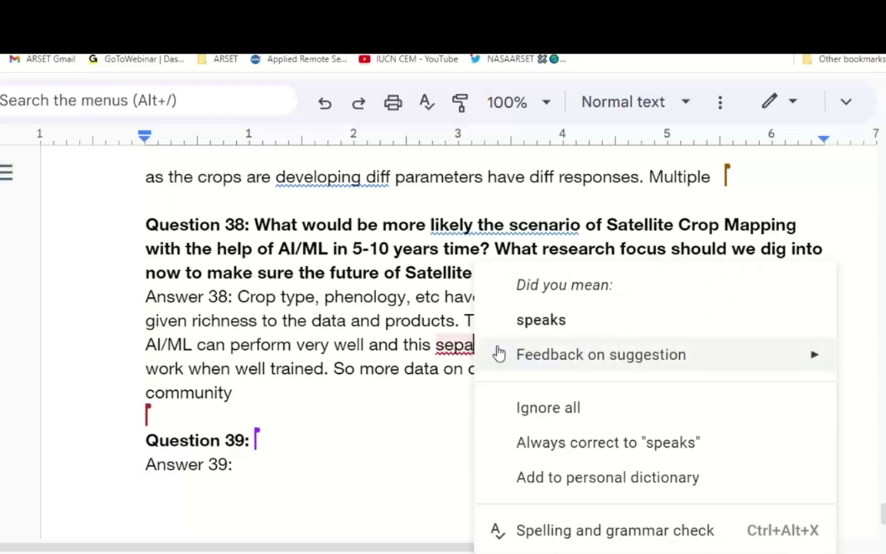
click(534, 331)
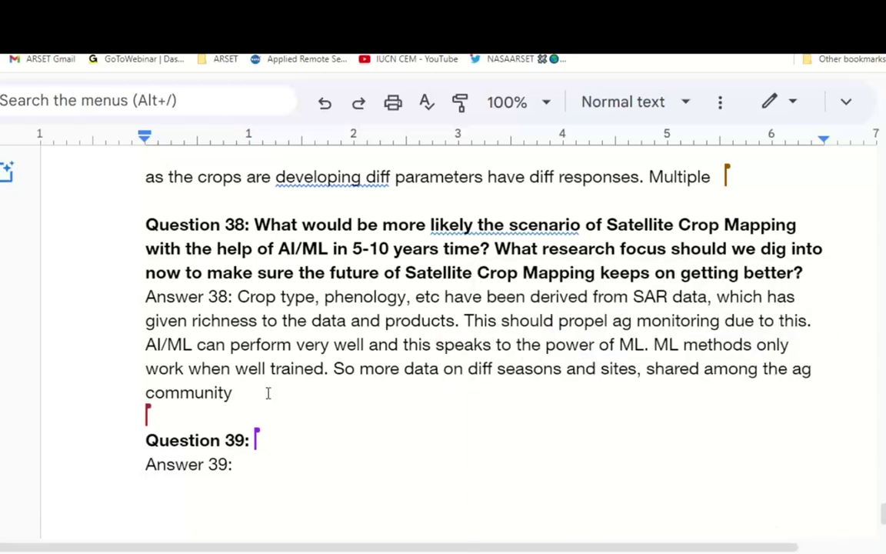
click(267, 393)
text(will a)
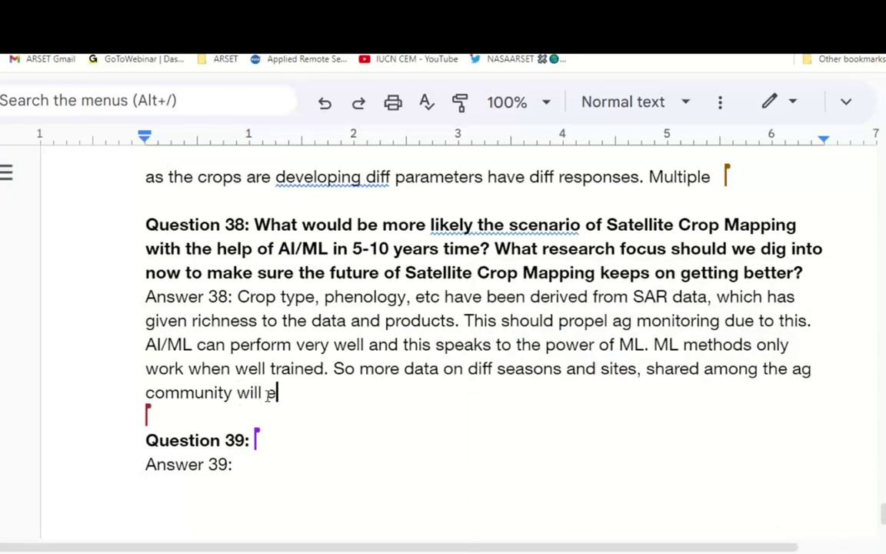
text(ccel)
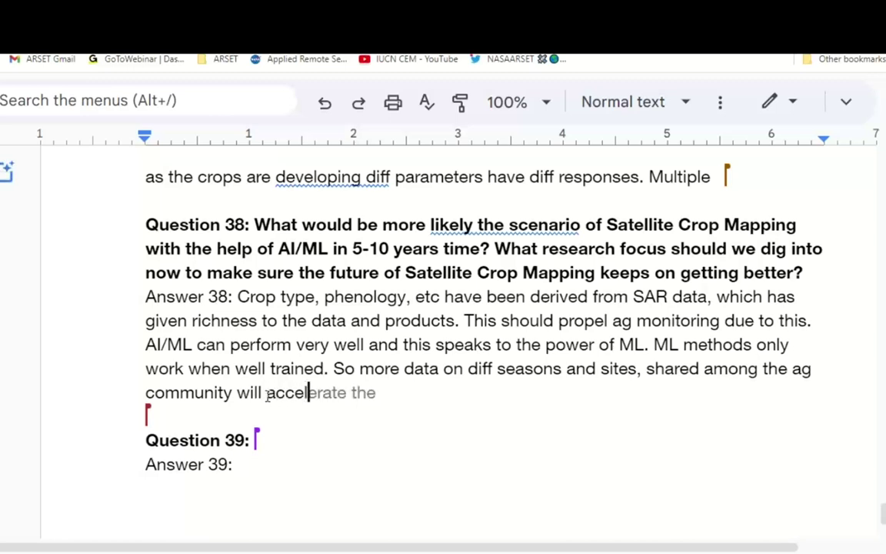
text(erated this)
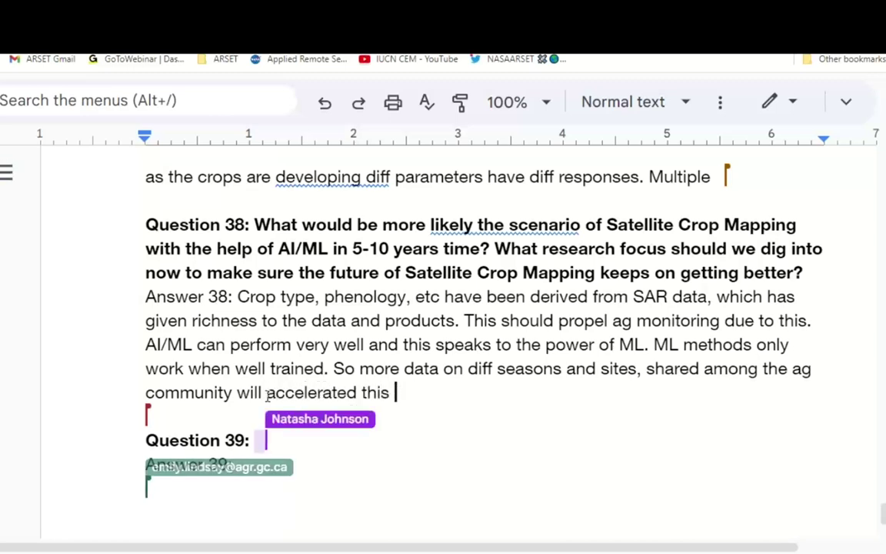
key(BackSpace)
key(BackSpace)
key(BackSpace)
text(ese)
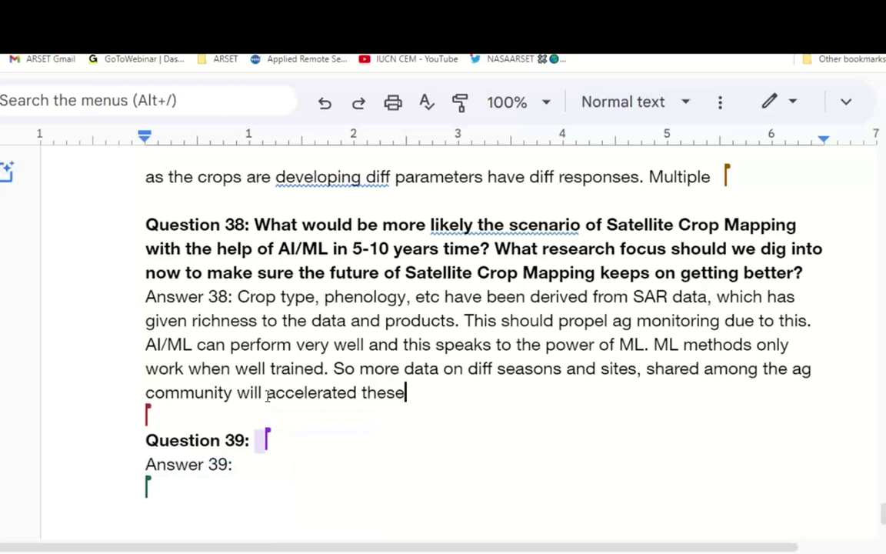
Finish the last sentence of Answer 38 with "developments." and correct "accelerated" to "accelerate"
text( deveelop)
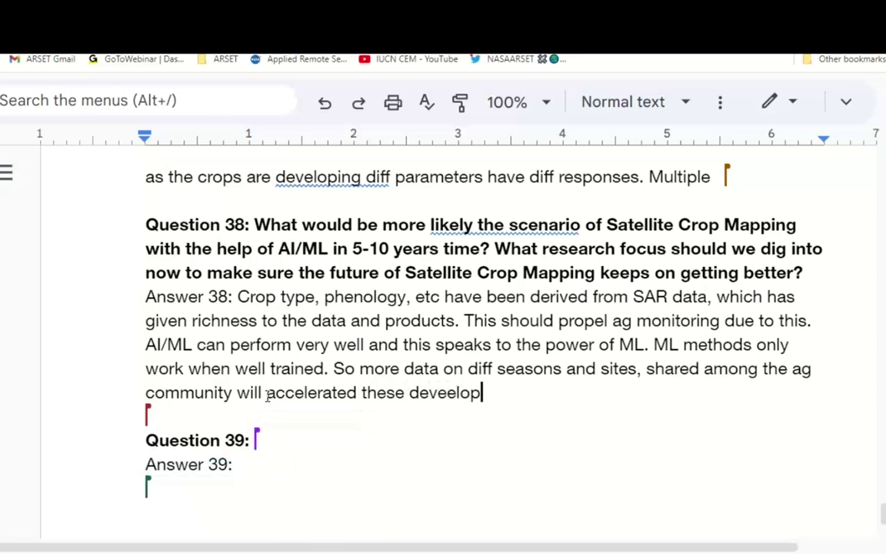
key(BackSpace)
key(BackSpace)
key(BackSpace)
key(BackSpace)
text(lopments.)
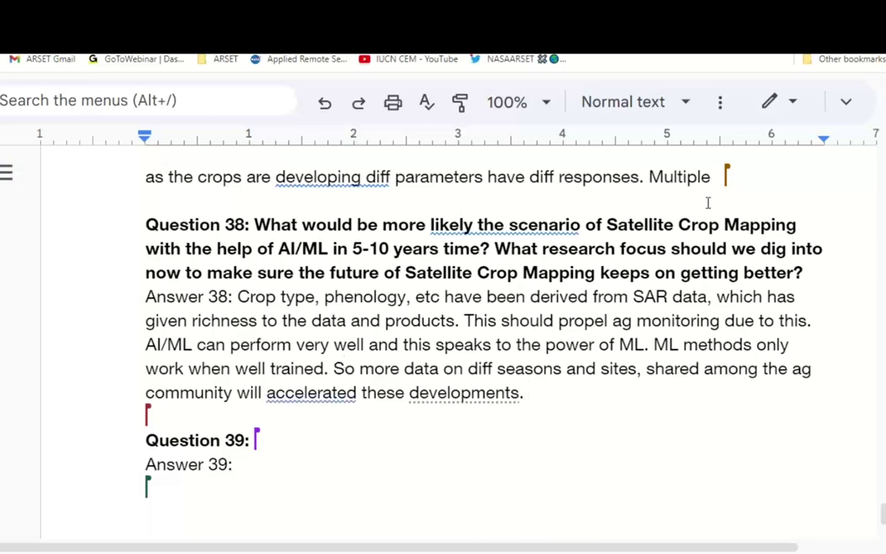
right_click(330, 398)
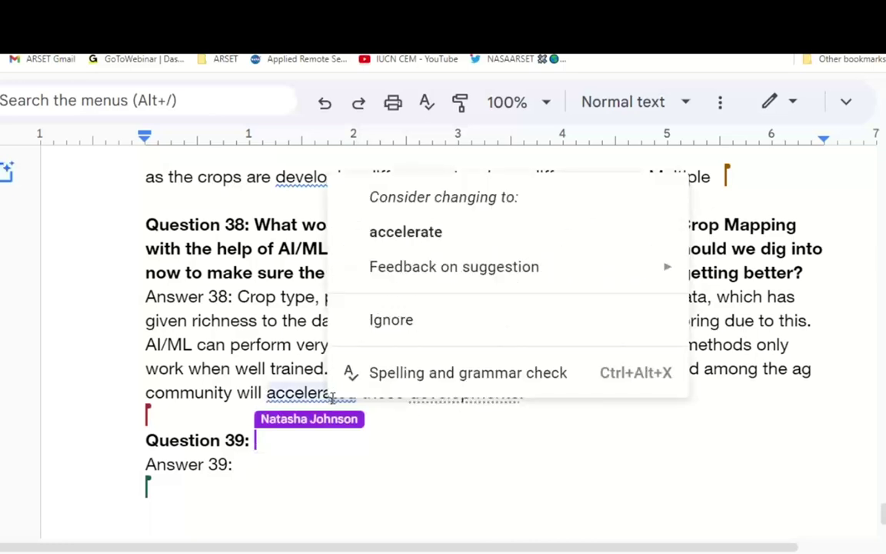
click(384, 233)
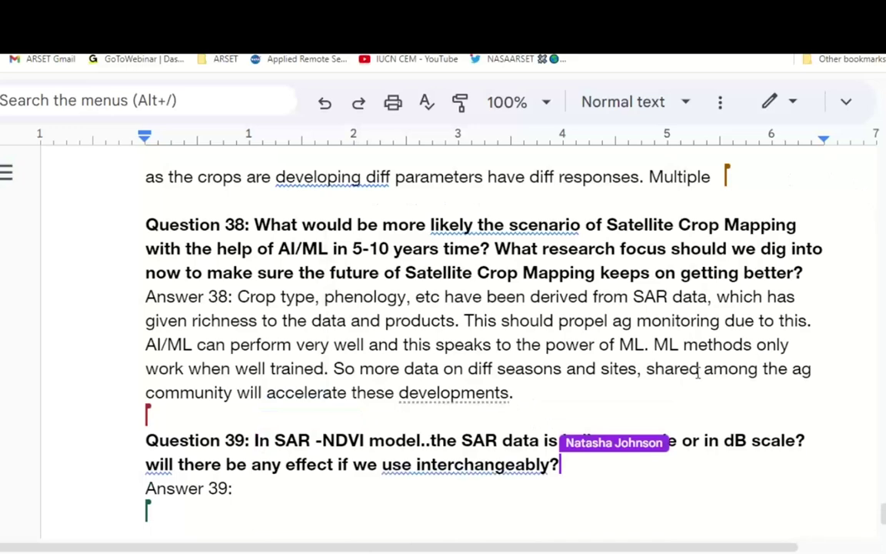
Begin Answer 39, below the question on linear or dB scale SAR data, with "Caution:"
scroll(678, 394, down, 2)
scroll(679, 395, down, 2)
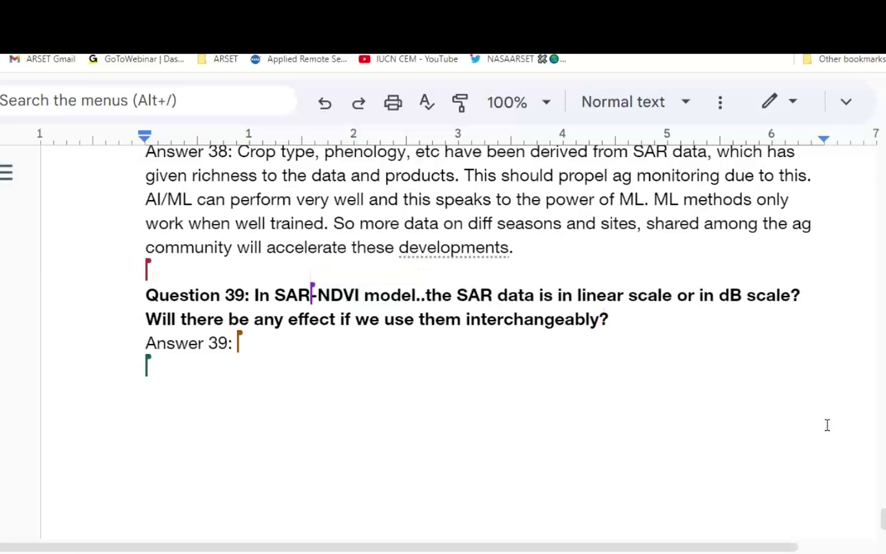
click(247, 355)
text(: Ca)
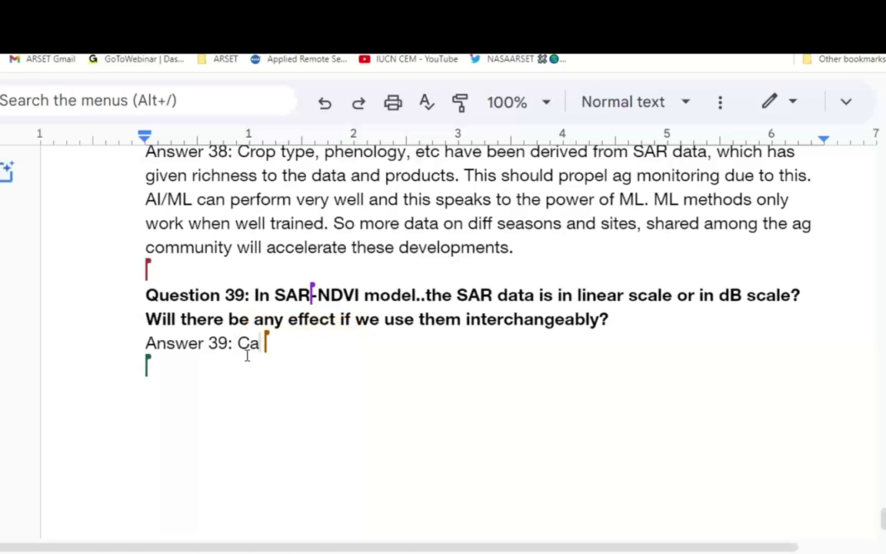
text(utions)
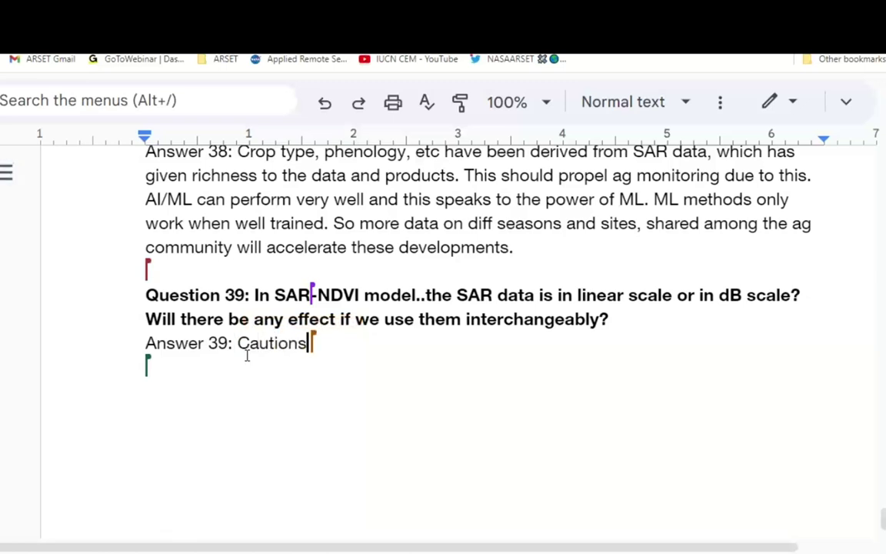
key(BackSpace)
key(BackSpace)
text(: )
Complete Answer 39 with "try one or the other given the way we have tested this."
text(try one o)
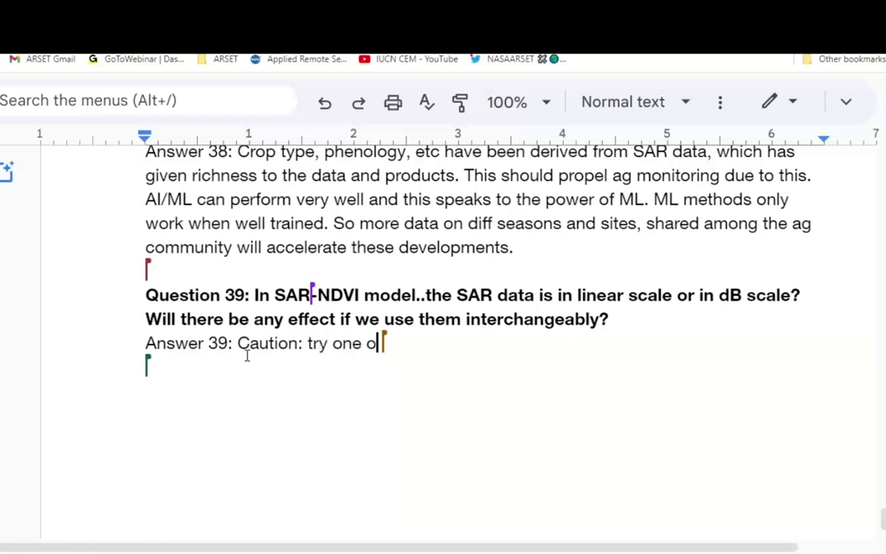
text(r the other )
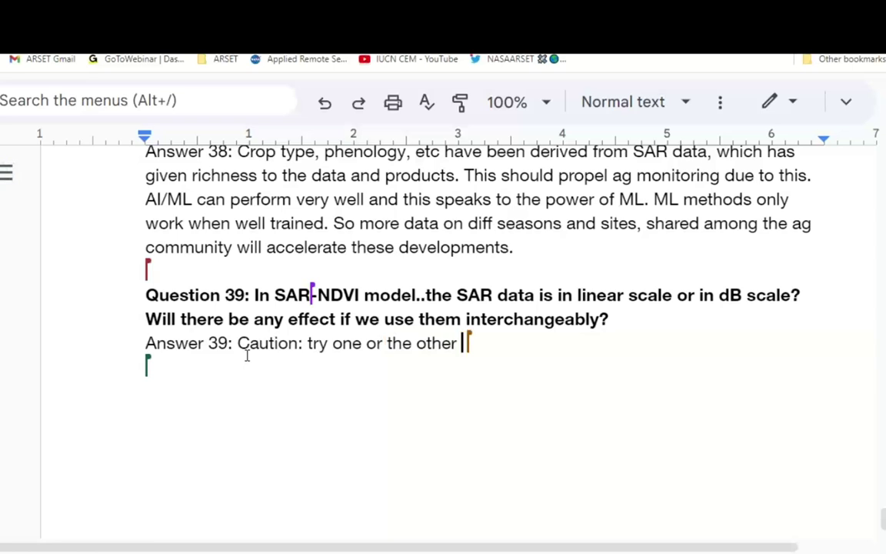
text(given the )
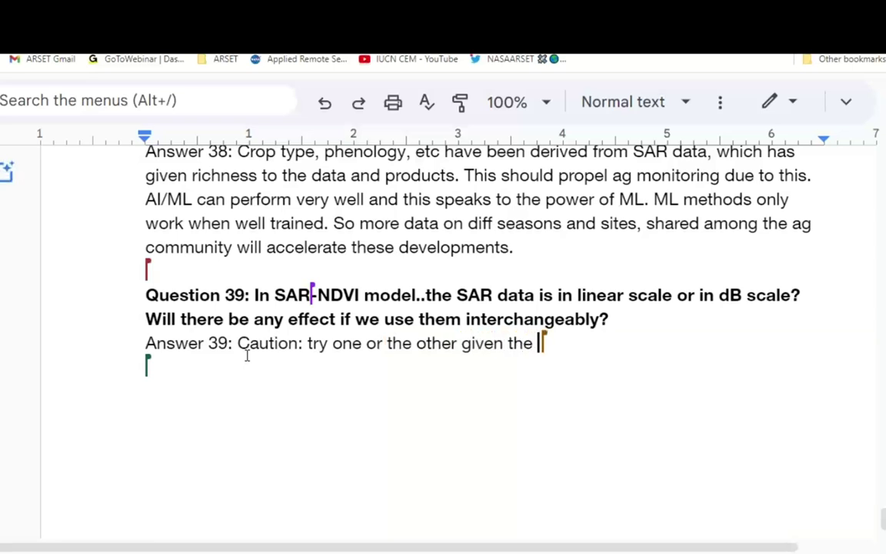
text(way we )
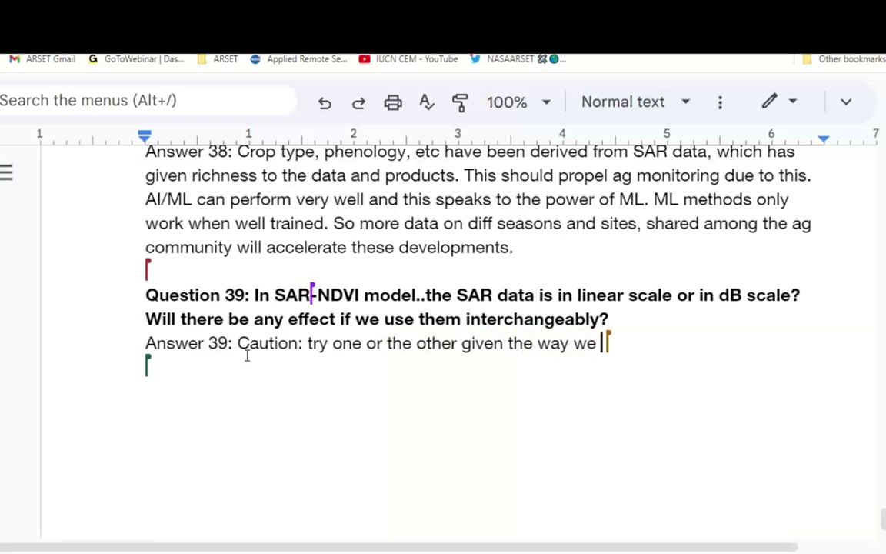
text(have tested this.)
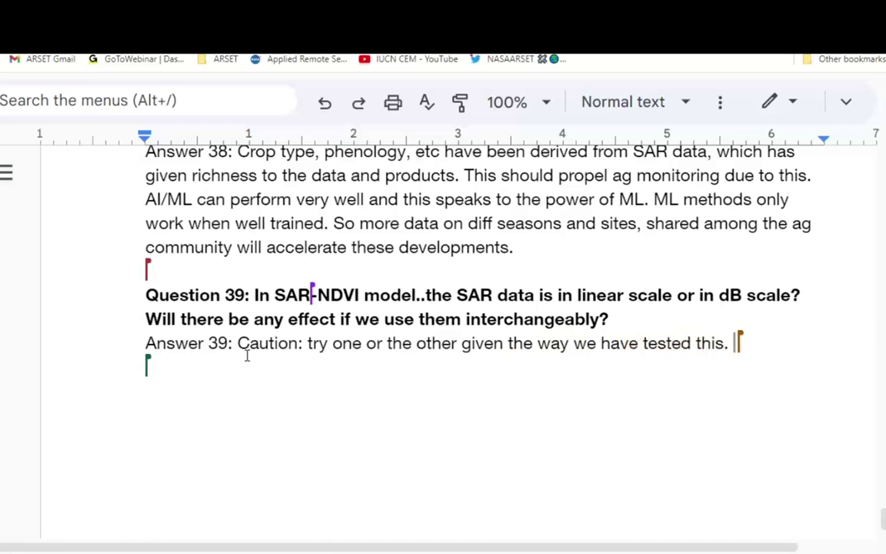
Return to the beginning of the document to view the Questions & Answers Part 3 title and contact instructions
scroll(301, 367, down, 1)
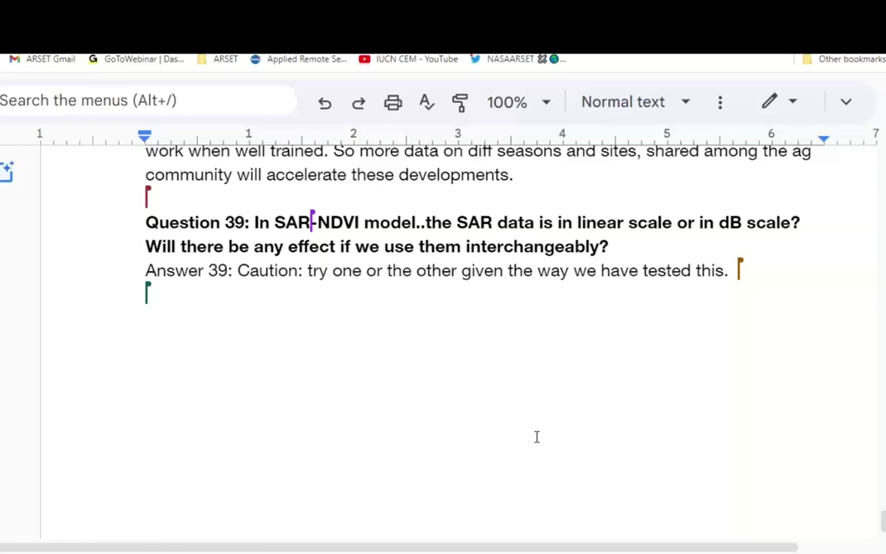
drag(883, 521, 876, 53)
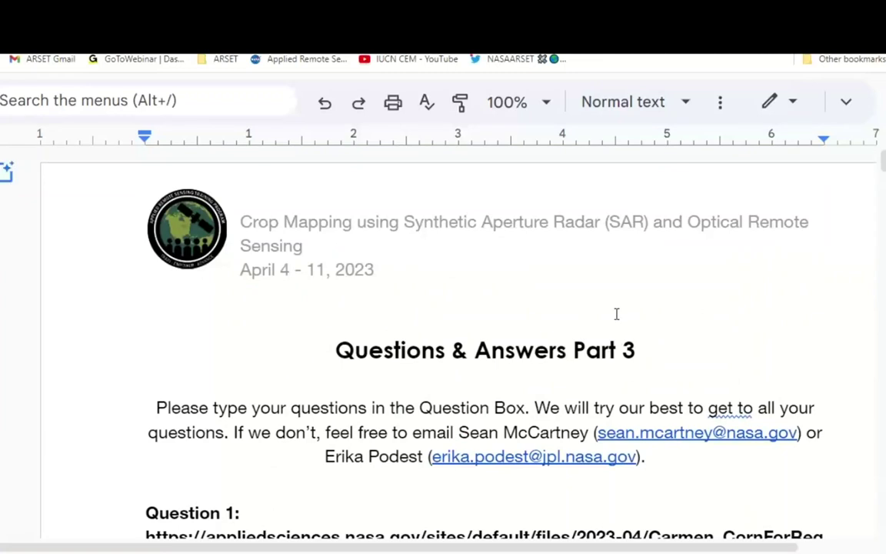
scroll(616, 313, down, 1)
scroll(616, 313, up, 1)
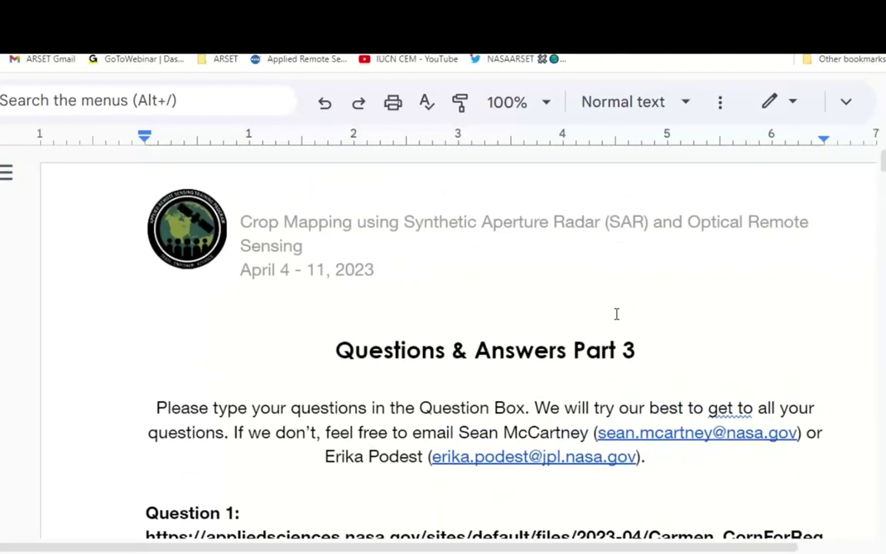